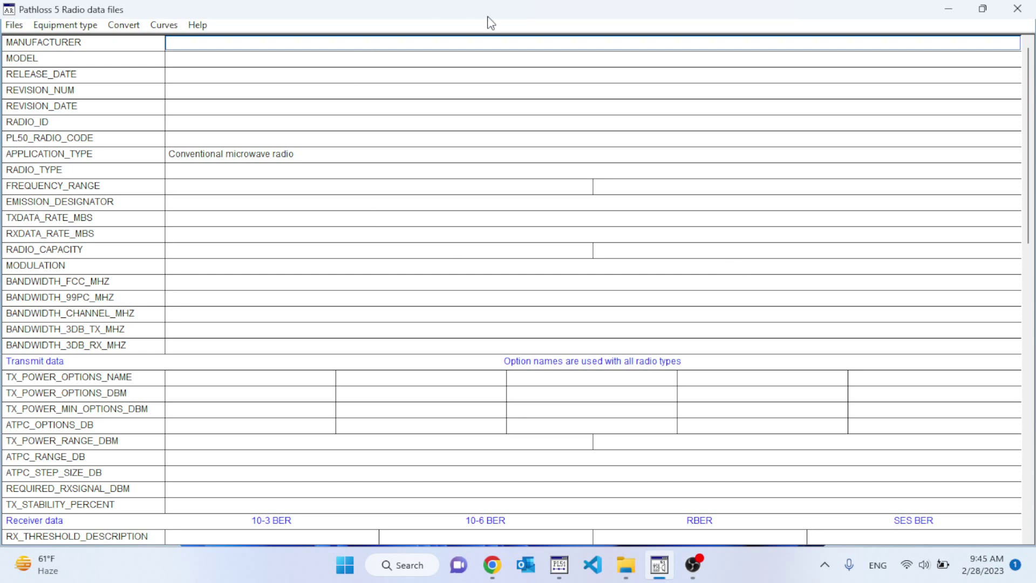
Close the radio data files window, then relaunch AntRad 5.1 and maximize its window.
left_click(1017, 9)
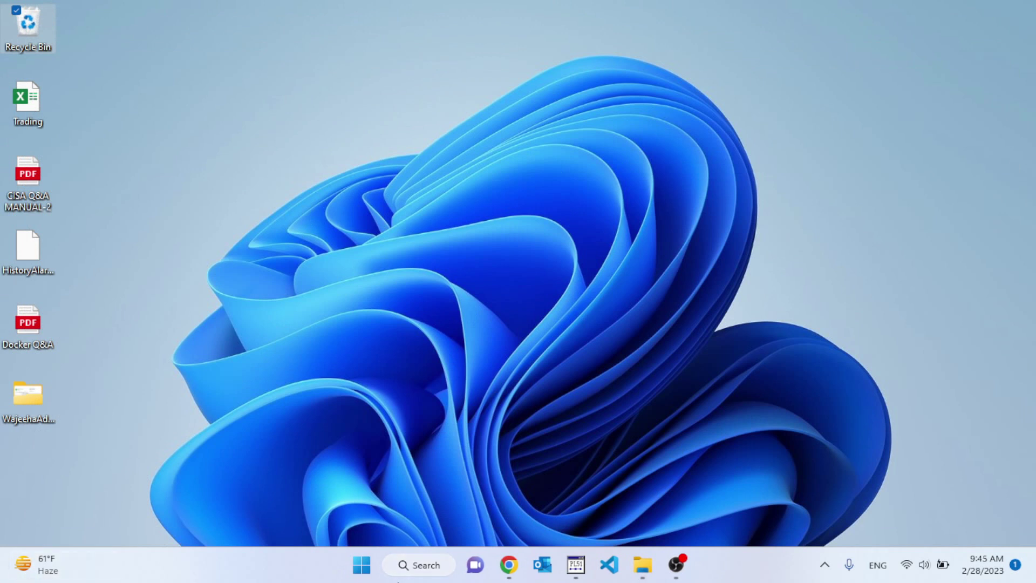
left_click(361, 566)
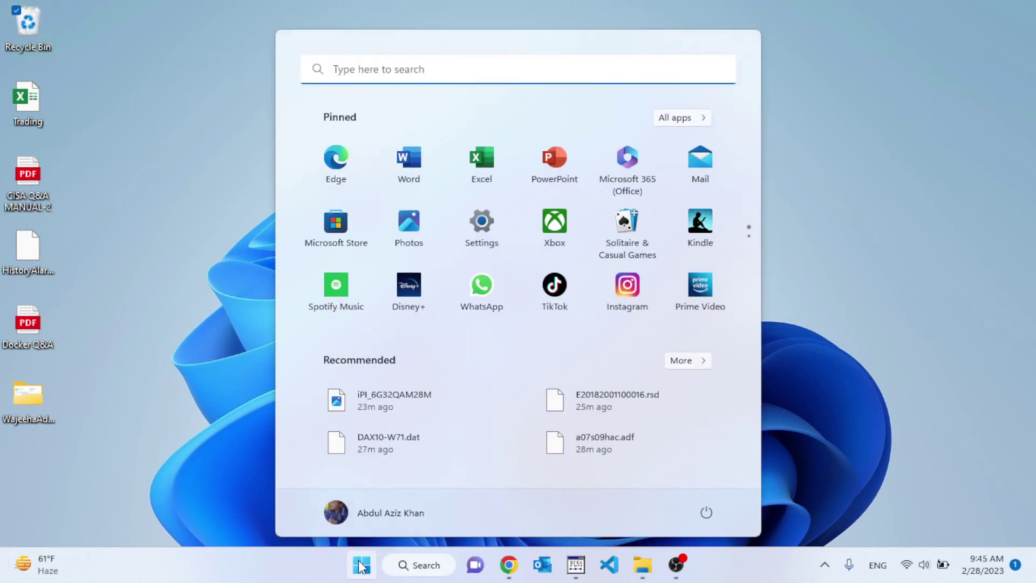
type("ant")
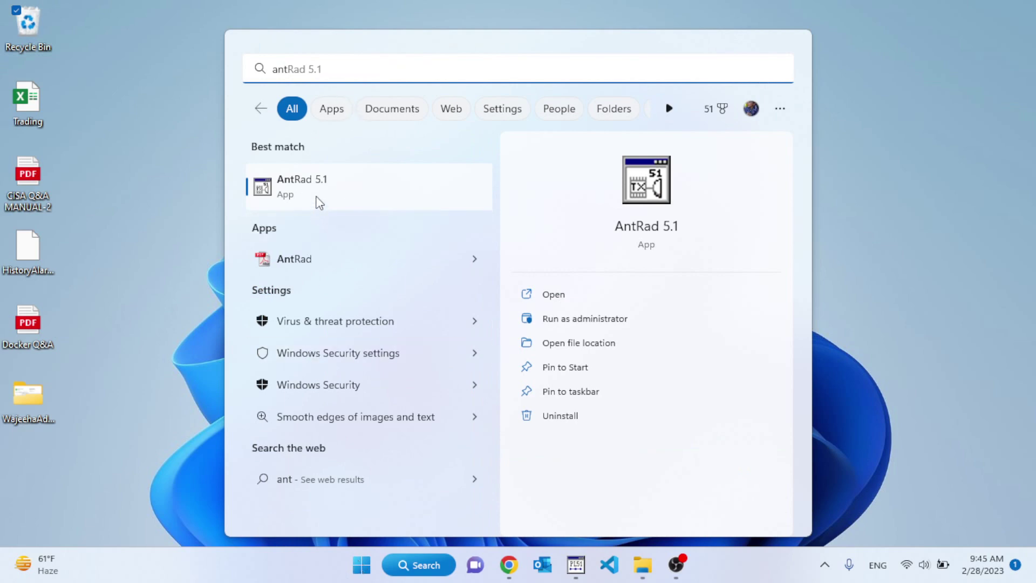
left_click(317, 198)
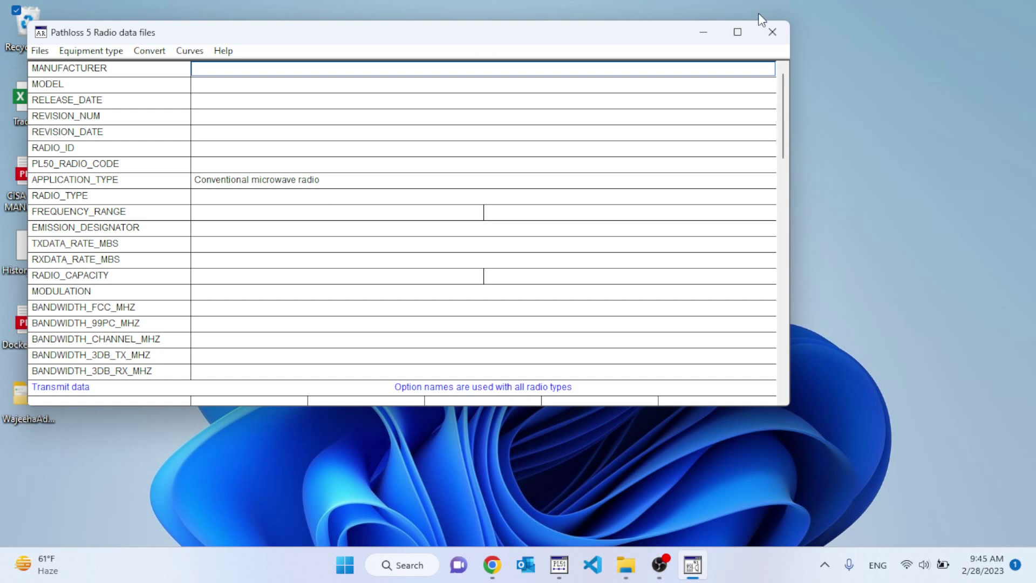
left_click(738, 33)
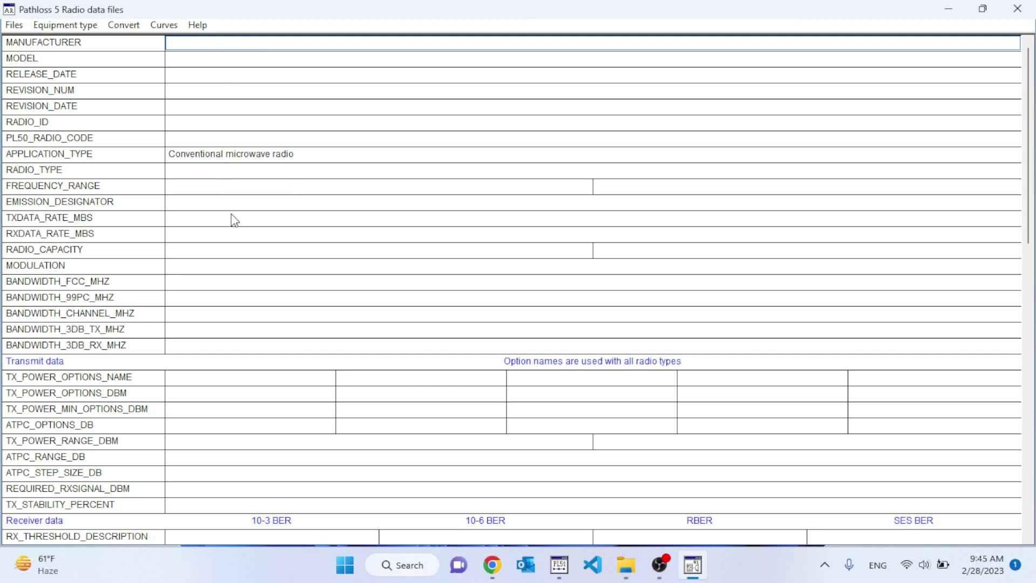
Examine the blank radio data form from the frequency range through the transmit and receiver data to the adaptive modulation row.
left_click(229, 188)
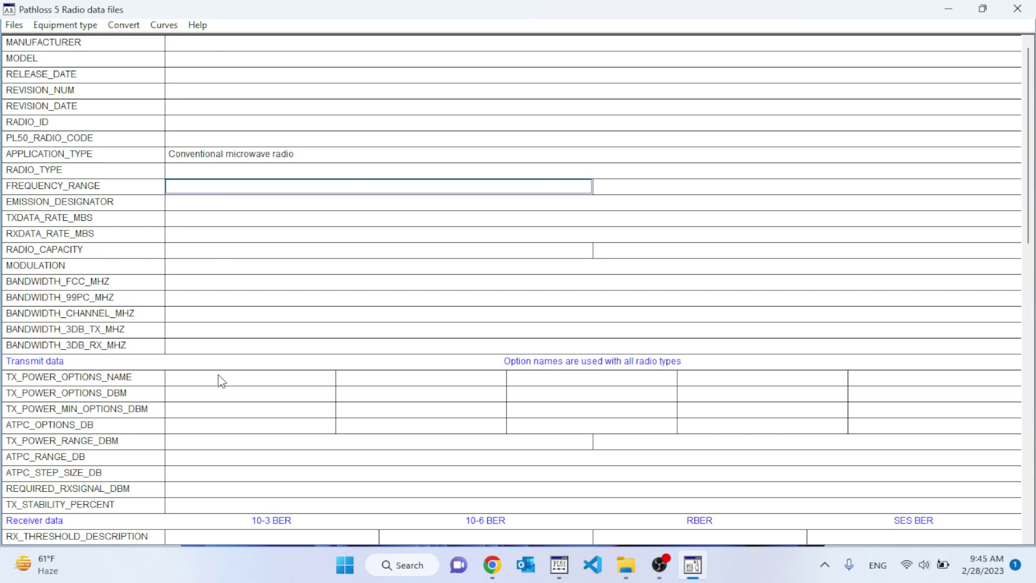
left_click(232, 388)
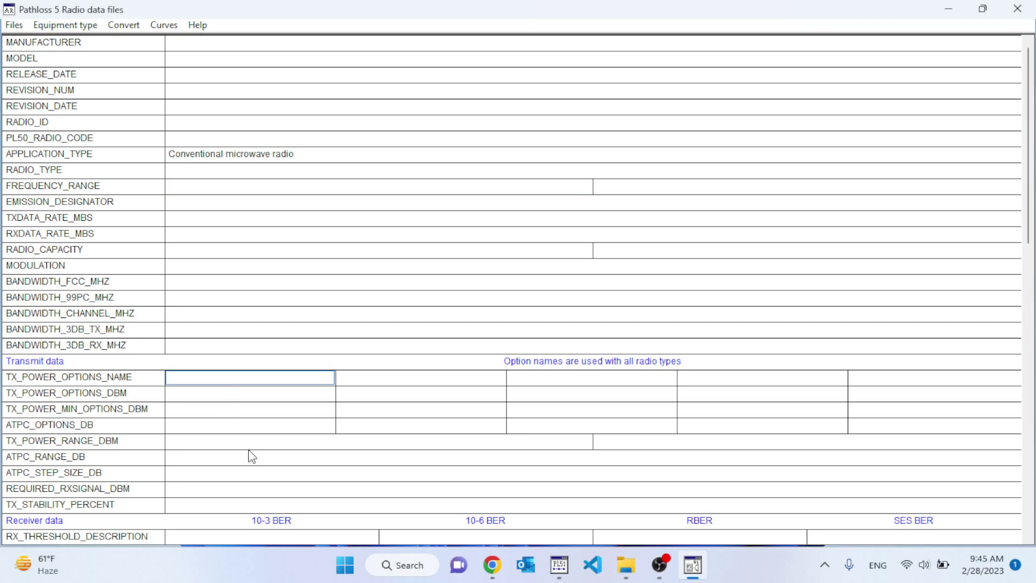
key("Down")
key("Down")
key("Down")
key("Down")
key("Down")
key("Down")
key("Down")
key("Down")
key("Down")
key("Down")
key("Down")
key("Down")
key("Down")
key("Down")
key("Down")
key("Down")
key("Down")
key("Down")
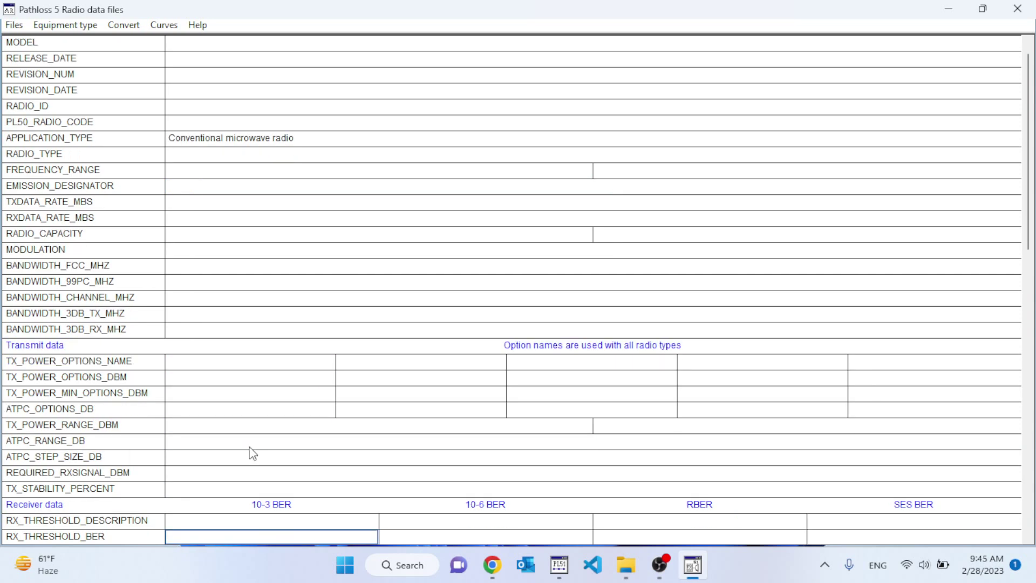
key("Down")
key("Down")
key("Down")
key("Down")
key("Down")
key("Down")
key("Down")
key("Down")
key("Down")
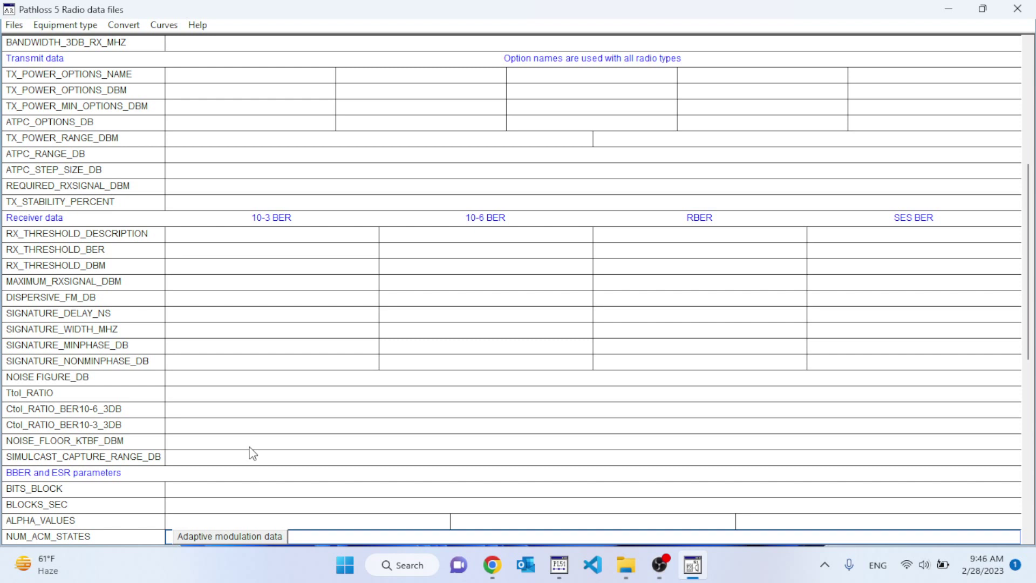
Review the whole blank form down to the cochannel, selective fading, space diversity and frequency separation fields, and return to the manufacturer field.
key("Up")
key("Up")
key("Up")
key("Up")
key("Up")
key("Up")
key("Up")
key("Up")
key("Up")
key("Up")
key("Up")
key("Up")
key("Up")
key("Up")
key("Up")
key("Up")
key("Up")
key("Up")
key("Up")
key("Up")
key("Up")
key("Up")
key("Up")
key("Up")
key("Up")
key("Up")
key("Up")
key("Up")
key("Up")
key("Up")
key("Up")
key("Up")
key("Up")
key("Up")
key("Up")
key("Up")
key("Up")
key("Up")
key("Down")
key("Down")
key("Down")
key("Down")
key("Down")
key("Down")
key("Down")
key("Down")
key("Down")
key("Down")
key("Down")
key("Down")
key("Down")
key("Down")
key("Down")
key("Down")
key("Down")
key("Down")
key("Down")
key("Down")
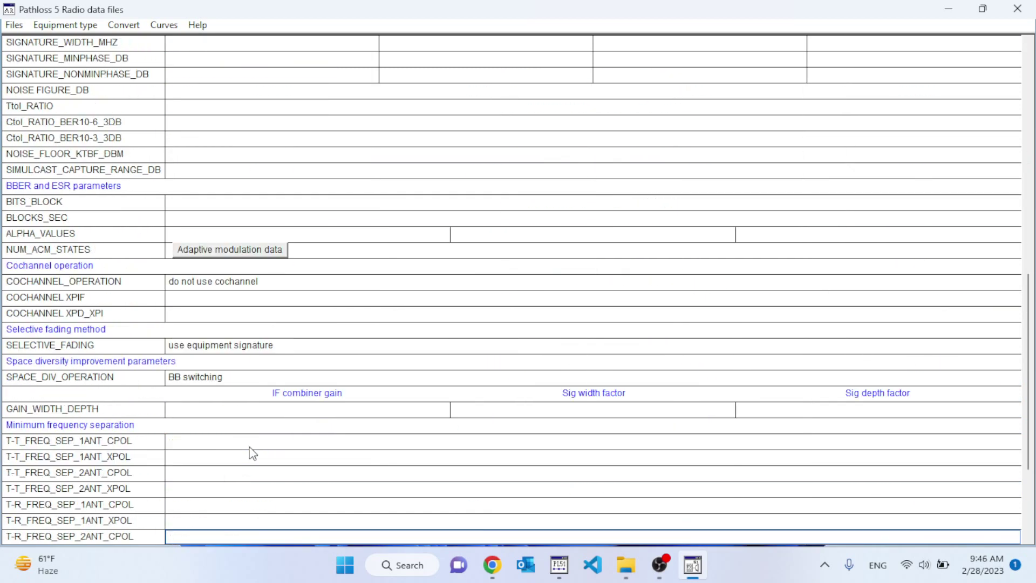
key("Up")
key("Up")
key("Up")
key("Up")
key("Up")
key("Up")
key("Up")
key("Up")
key("Up")
key("Up")
key("Up")
key("Up")
key("Up")
key("Up")
key("Up")
key("Up")
key("Up")
key("Up")
key("Up")
key("Up")
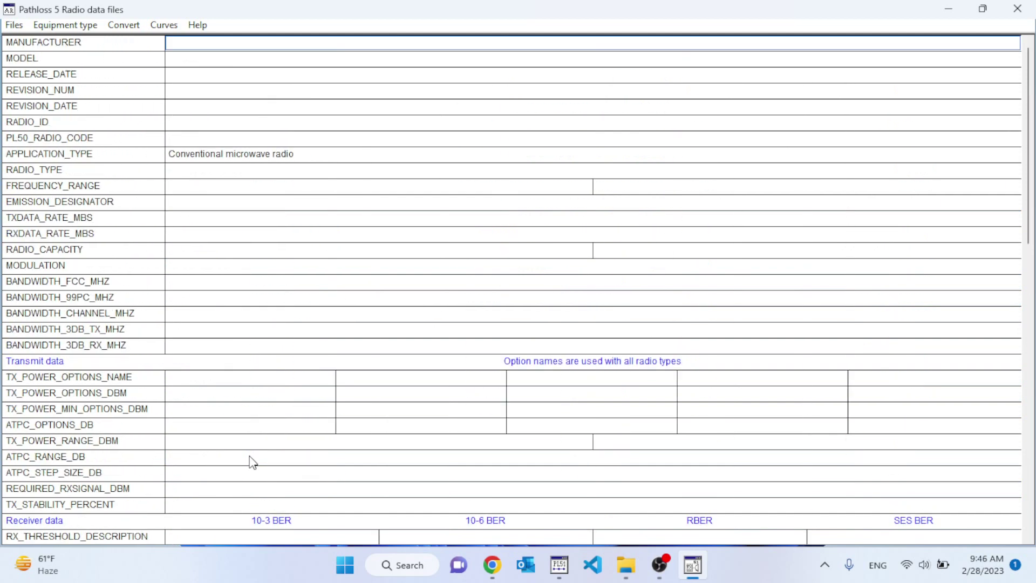
Open the radio data file iPI_10-11G32Q28M in RAF format from the iPASO_32QAM_28M folder.
left_click(14, 25)
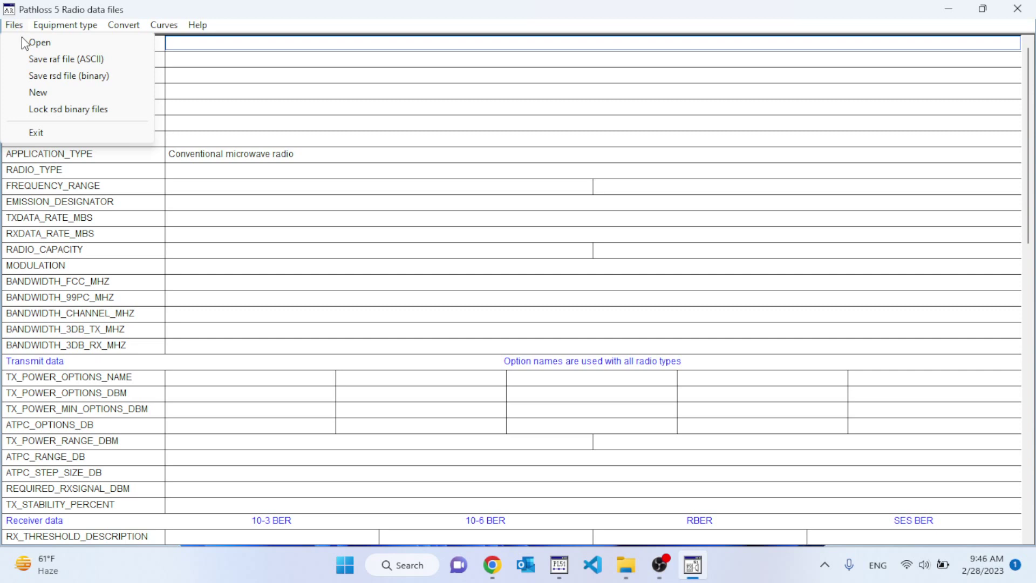
left_click(56, 45)
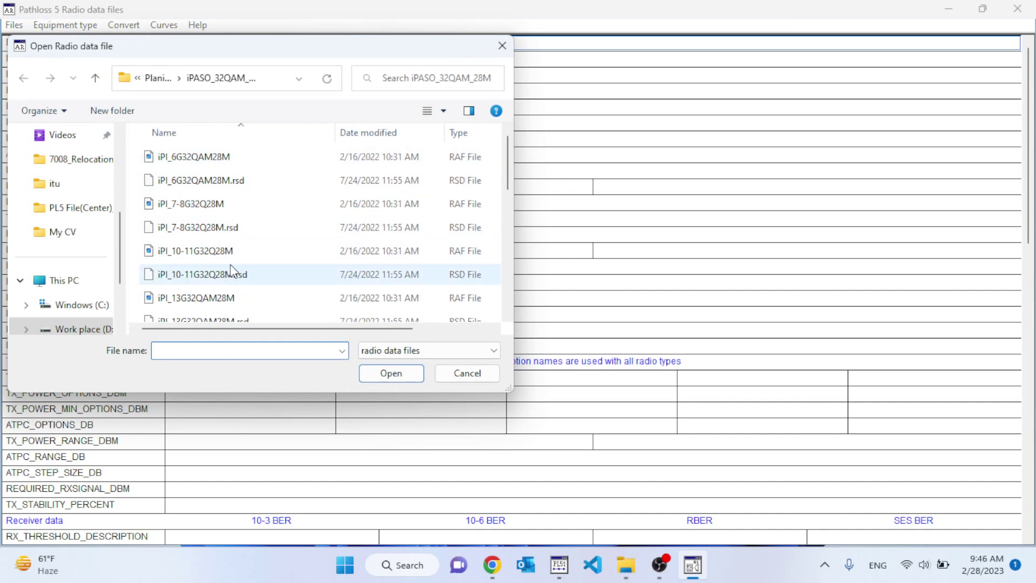
double_click(205, 260)
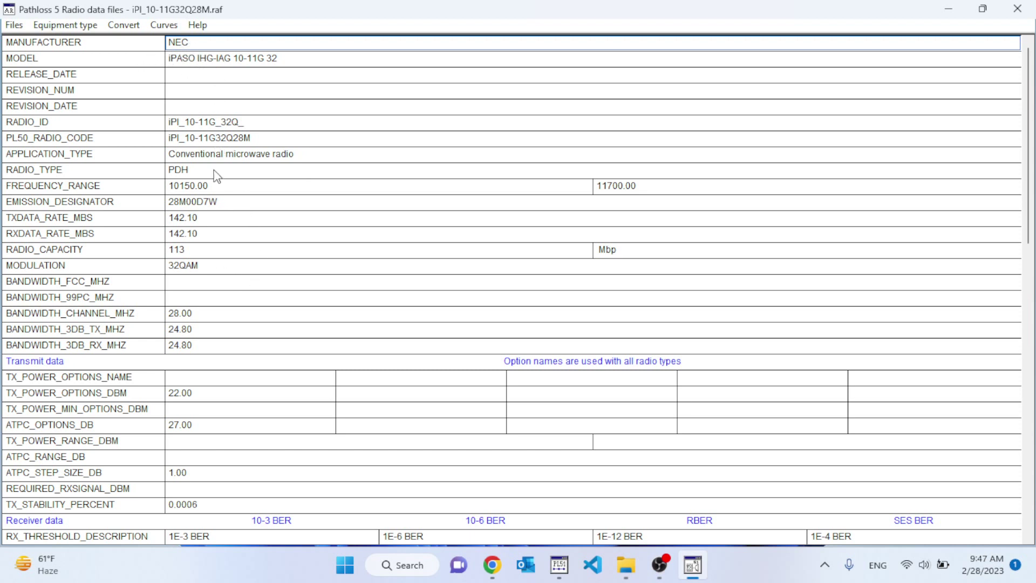
Examine the radio's emission designator, modulation, radio capacity, channel bandwidth and 3 dB bandwidth entries.
left_click(234, 205)
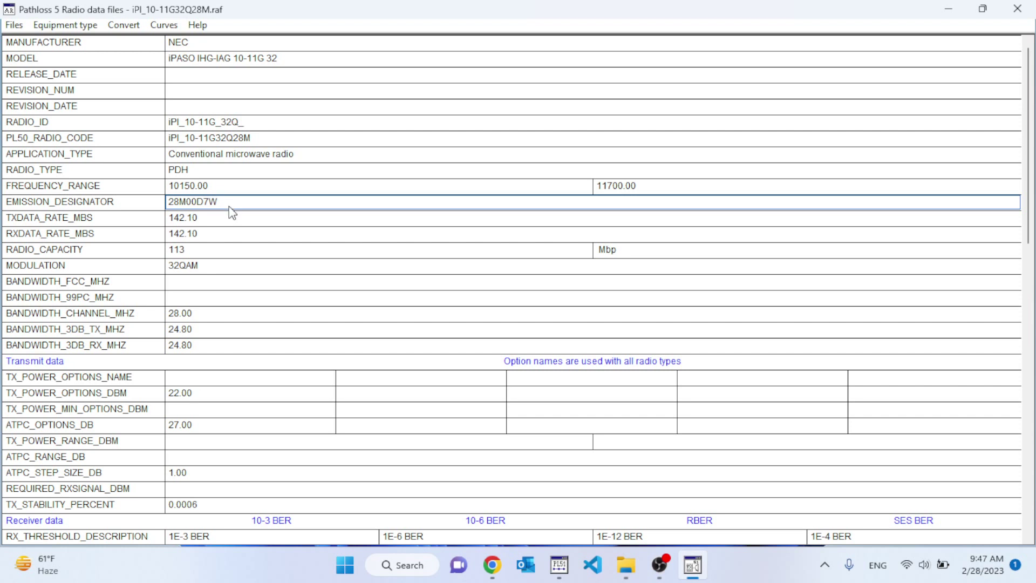
left_click(248, 265)
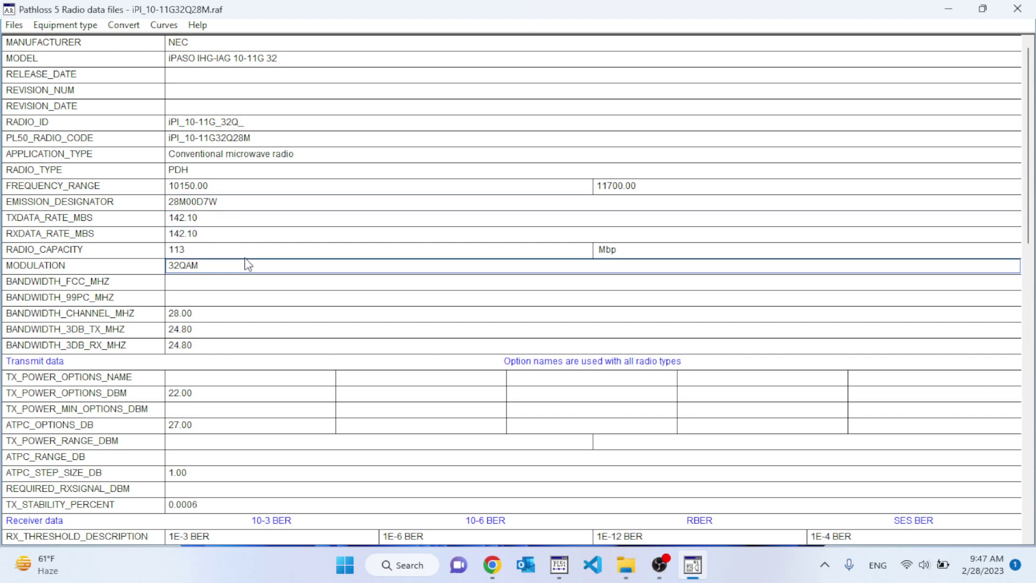
left_click(248, 249)
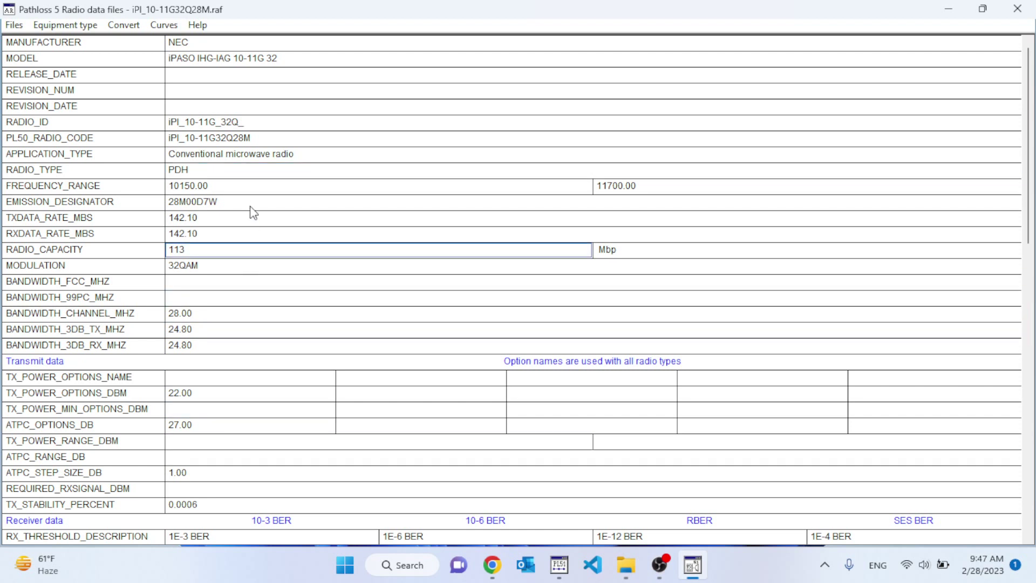
left_click(262, 315)
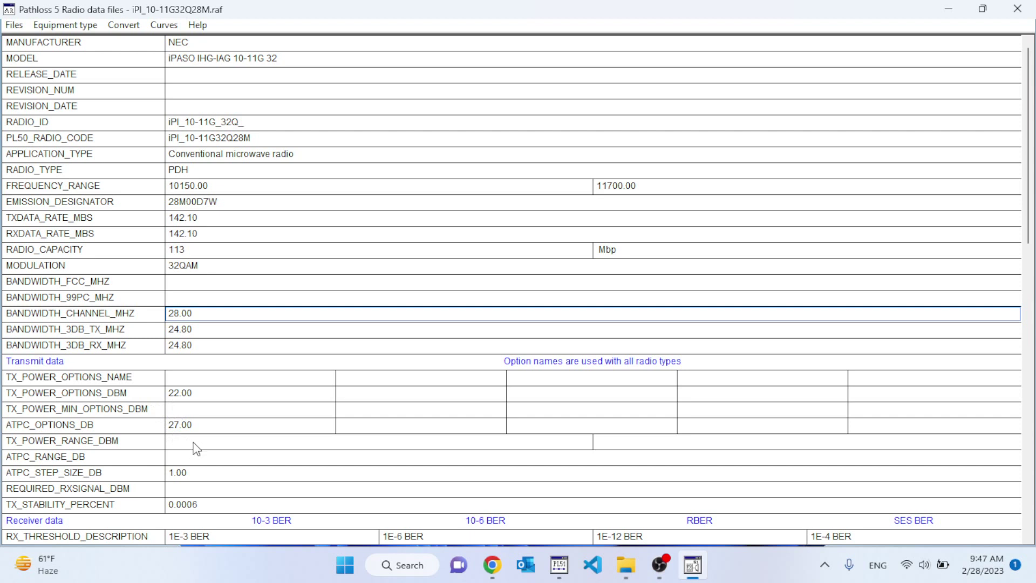
key("Down")
key("Down")
key("Down")
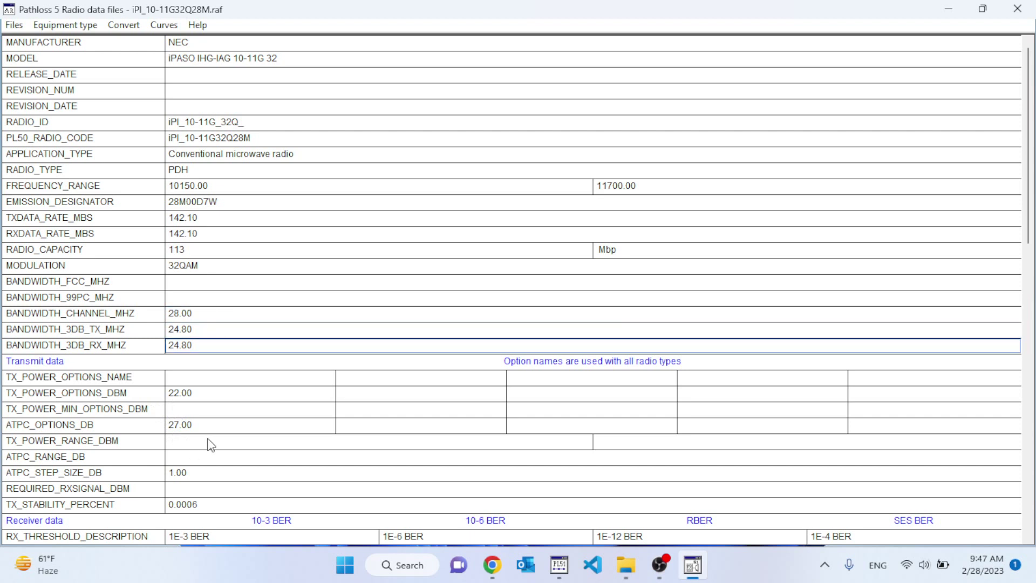
Examine the radio's transmit data and its receiver thresholds, dispersive fade margin and signature values.
key("Down")
key("Down")
key("Down")
key("Down")
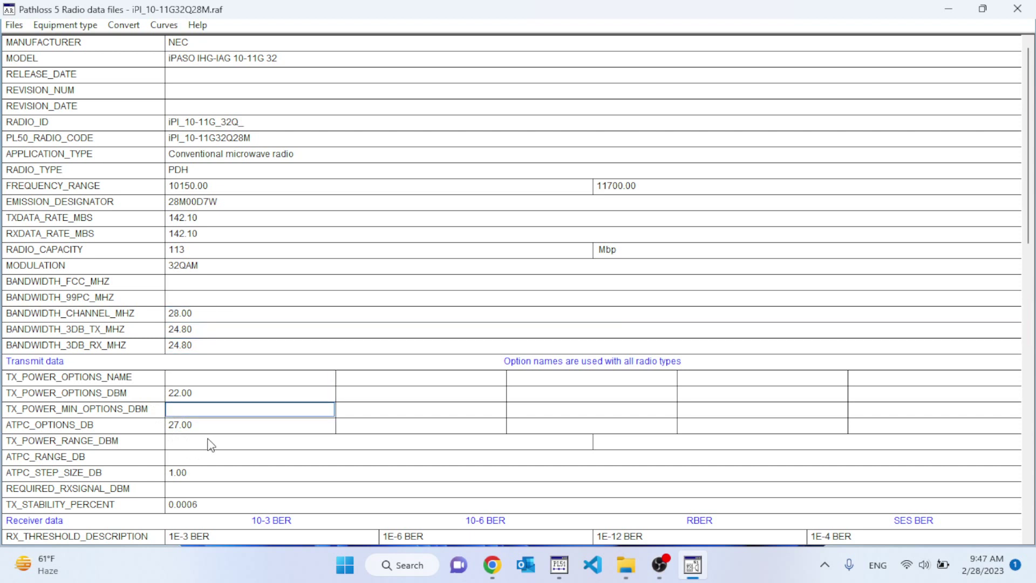
key("Down")
key("Down")
key("Down")
key("Down")
key("Down")
key("Down")
key("Down")
key("Down")
key("Down")
key("Down")
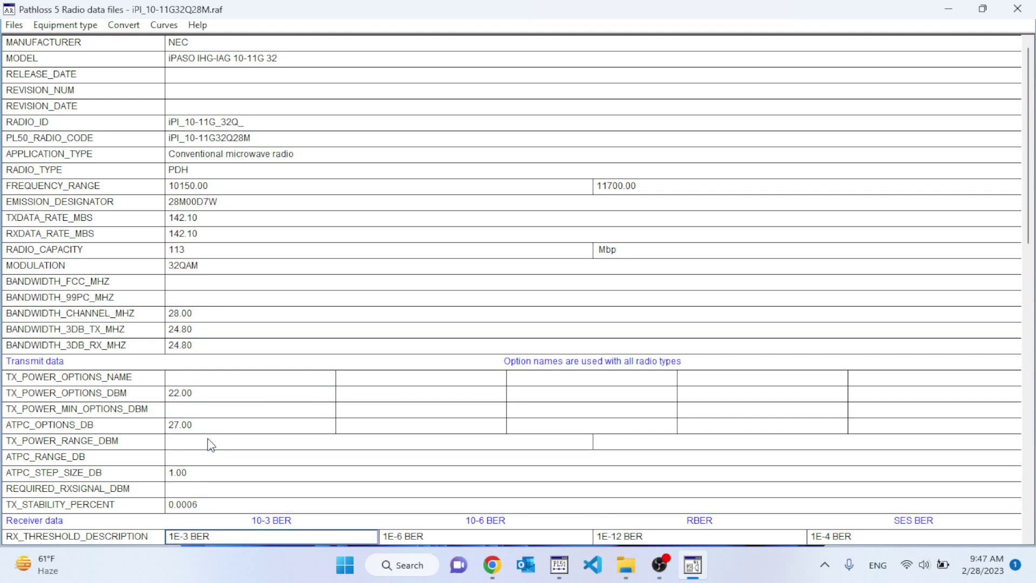
key("Down")
key("Down")
key("Down")
key("Down")
key("Down")
key("Down")
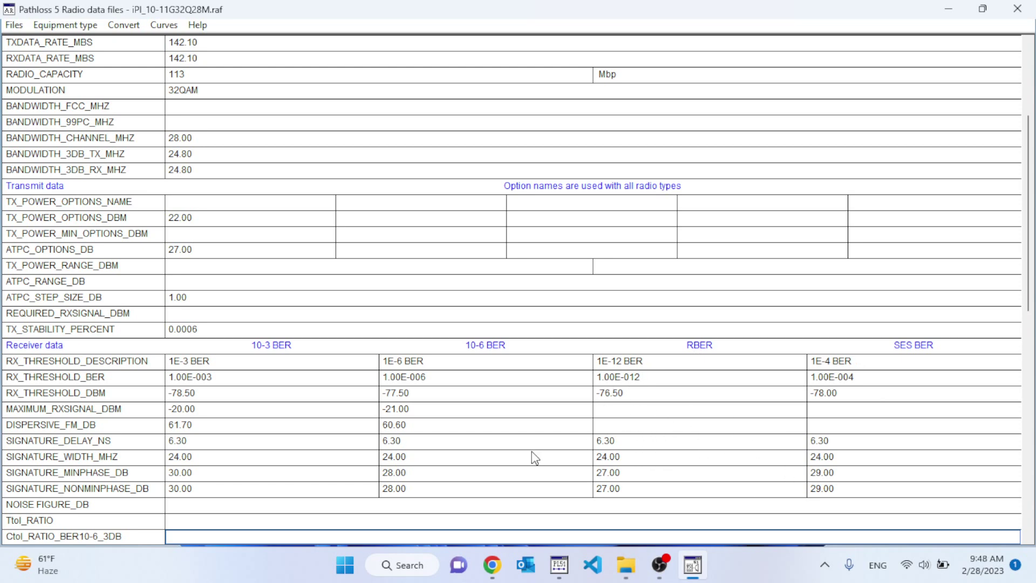
Examine the radio's noise, BBER and ESR, cochannel operation, selective fading and space diversity parameters.
key("Down")
key("Down")
key("Down")
key("Down")
key("Down")
key("Up")
key("Up")
key("Up")
key("Up")
key("Up")
key("Up")
key("Up")
key("Up")
key("Down")
key("Down")
key("Down")
key("Down")
key("Down")
key("Down")
key("Down")
key("Down")
key("Down")
key("Down")
key("Down")
key("Down")
key("Down")
key("Down")
key("Down")
key("Down")
key("Down")
key("Down")
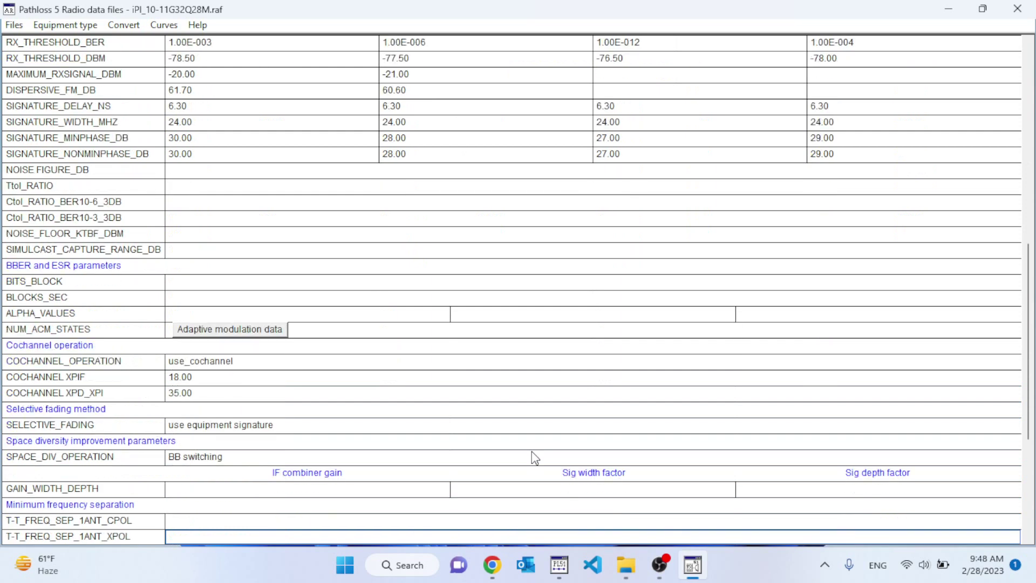
Examine the minimum frequency separation, antenna coupling unit and comment fields at the end of the form.
key("Down")
key("Down")
key("Down")
key("Down")
key("Down")
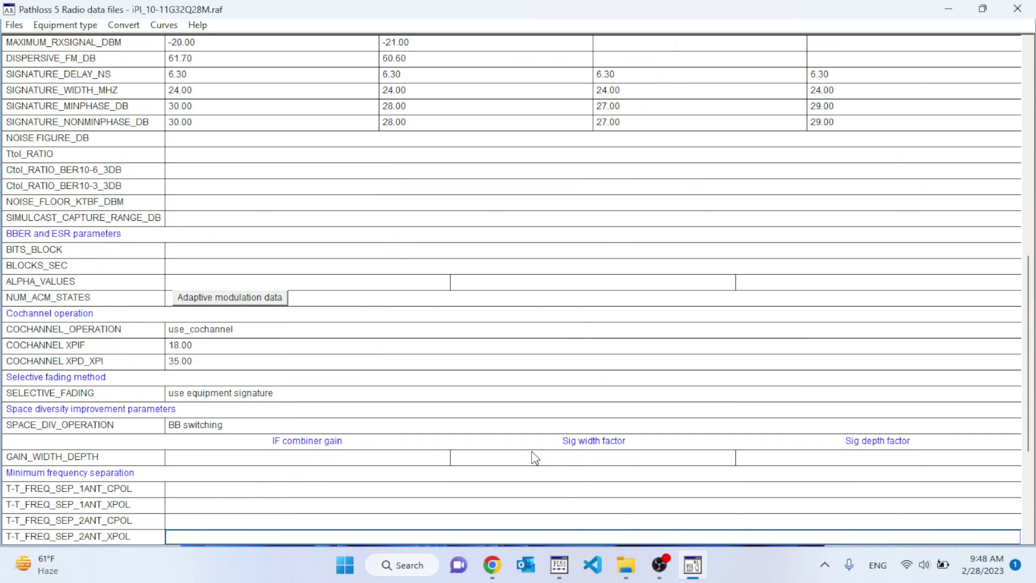
key("Down")
key("Down")
key("Down")
key("Down")
key("Down")
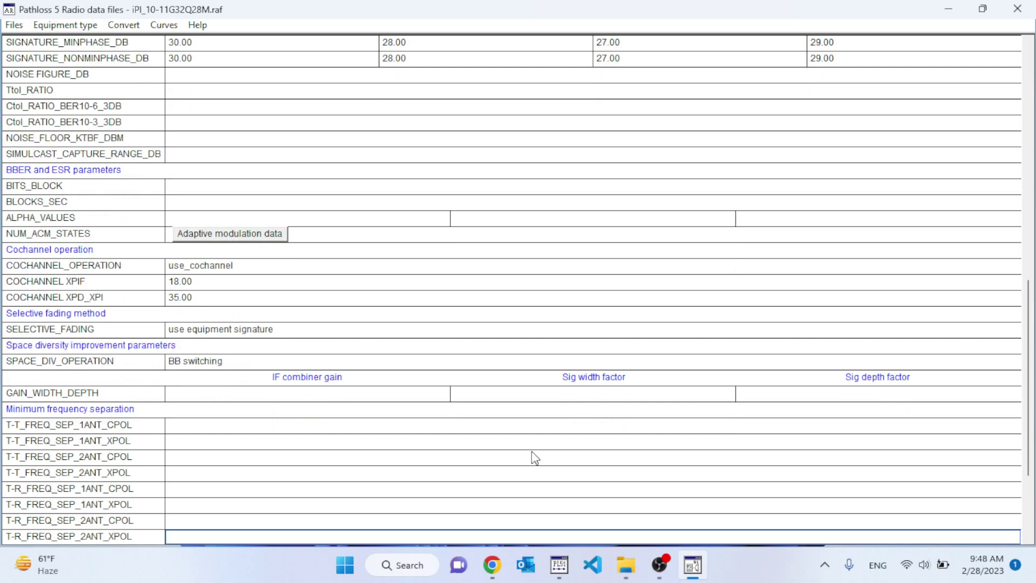
key("Down")
key("Down")
key("Down")
key("Down")
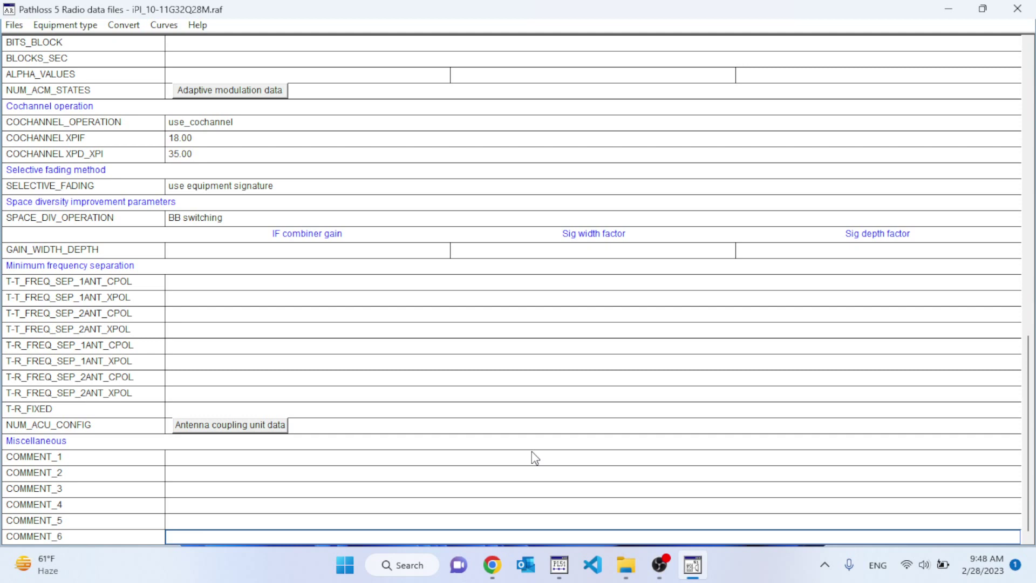
View the radio's TX_EMISSION, RX_SELECTIVITY and IRF_Other response curves and close the curve data.
left_click(164, 24)
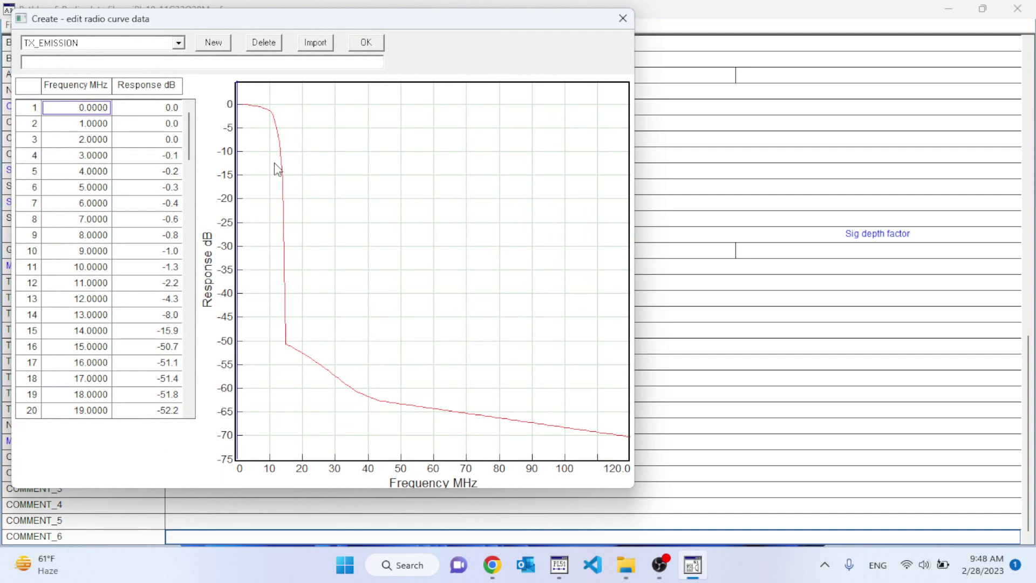
left_click(160, 44)
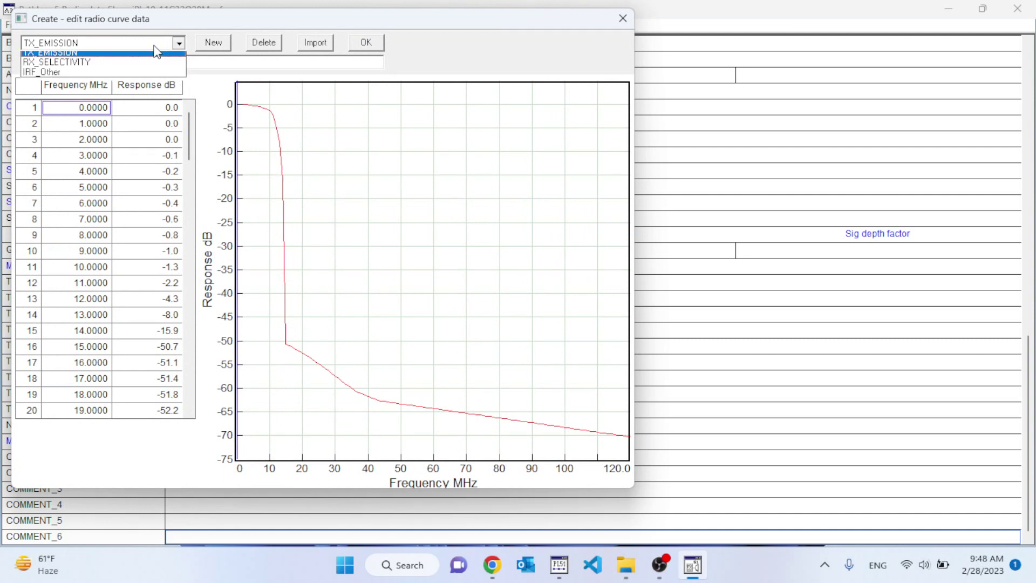
left_click(143, 66)
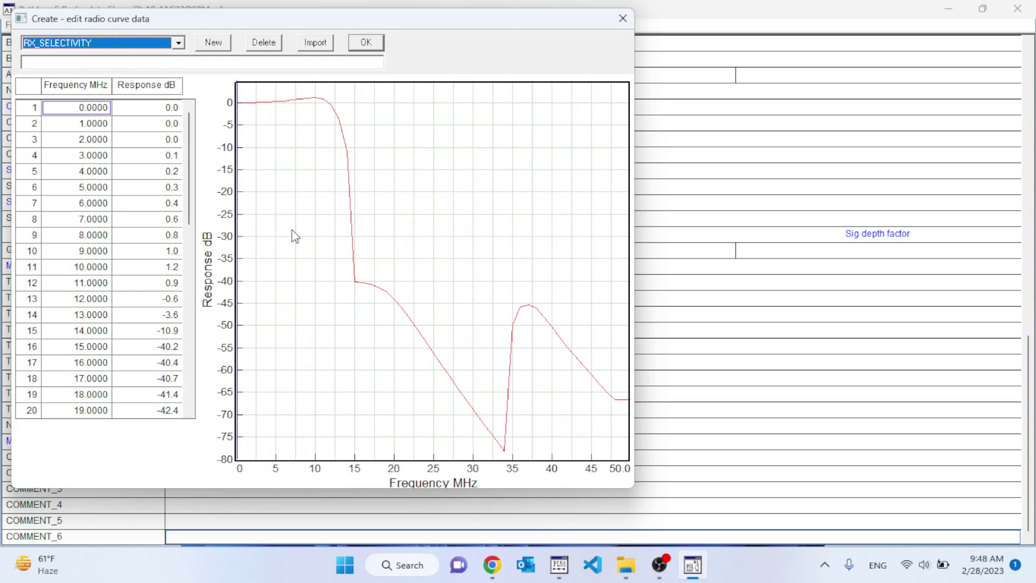
left_click(179, 48)
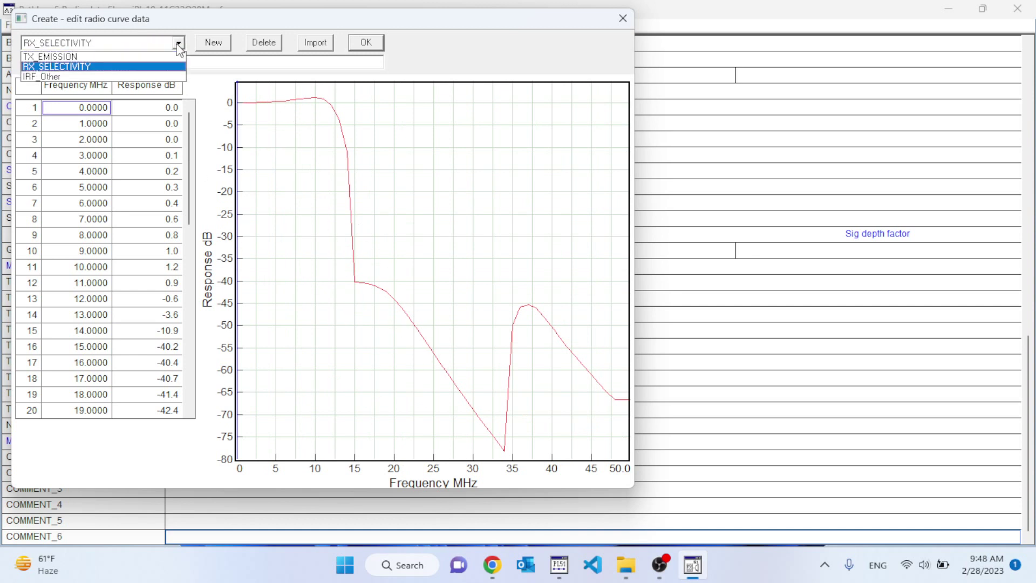
left_click(161, 78)
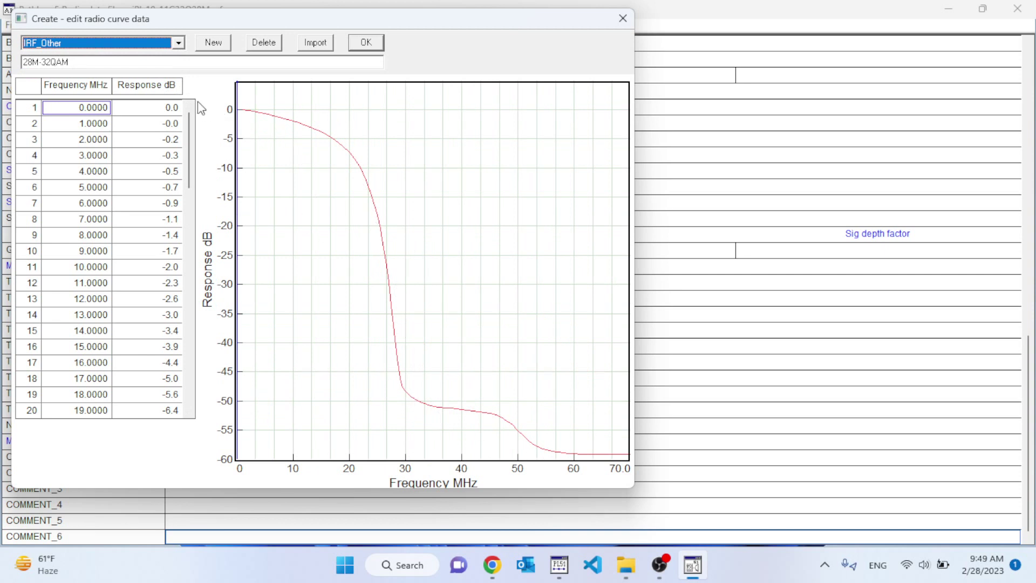
left_click(178, 43)
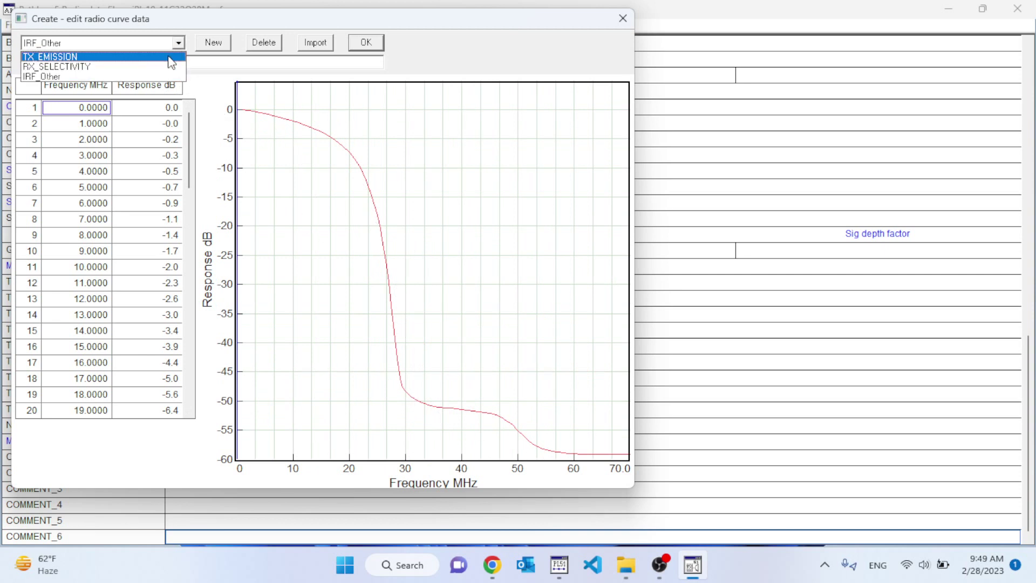
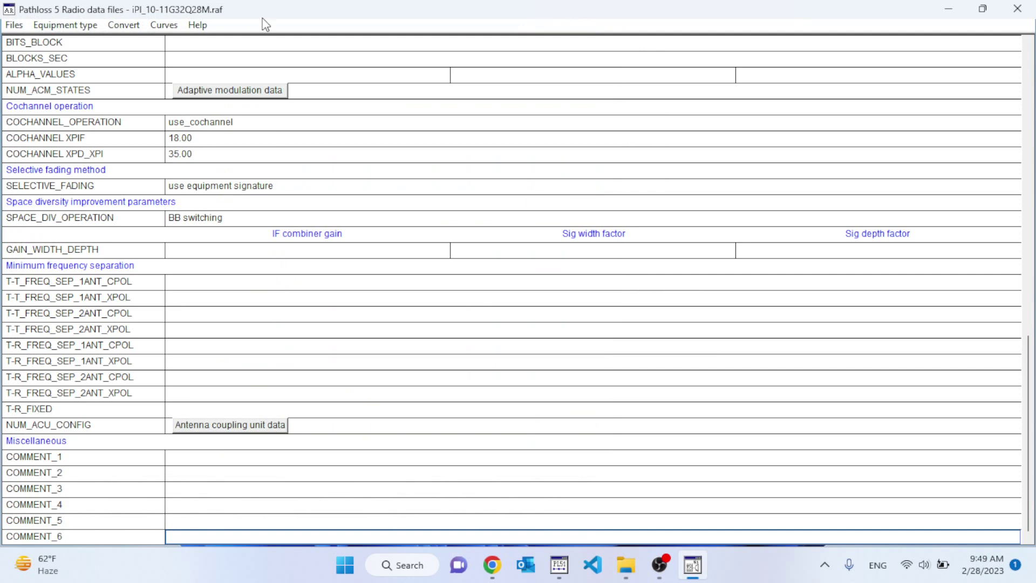
left_click(161, 28)
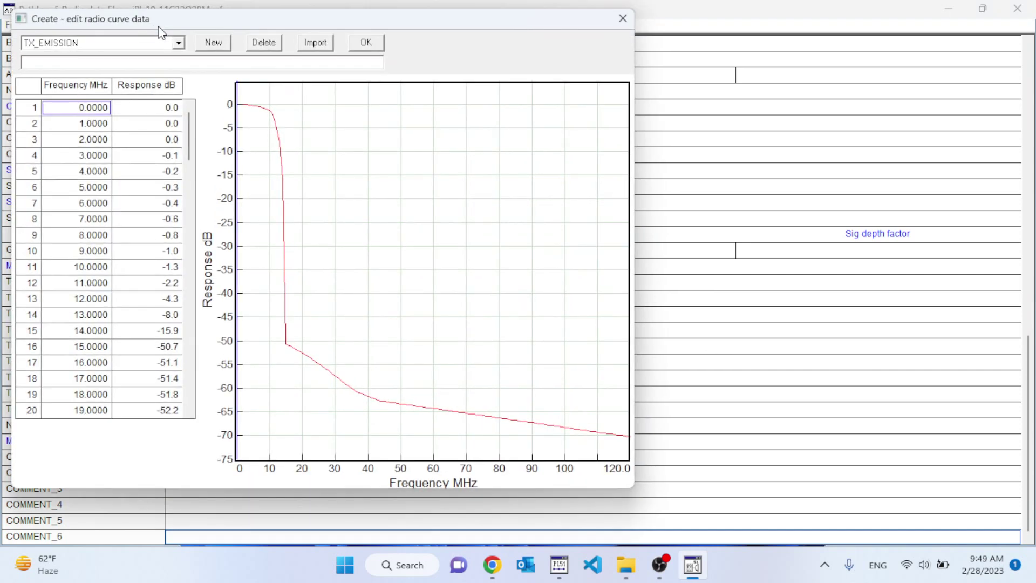
left_click(622, 18)
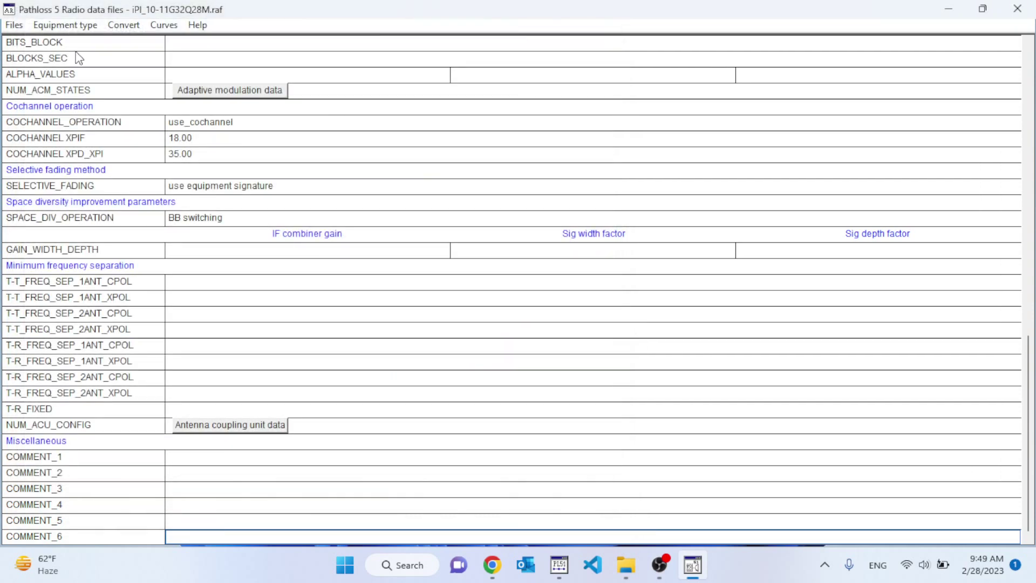
Start a new blank radio data file and open its radio curve data for editing.
left_click(14, 25)
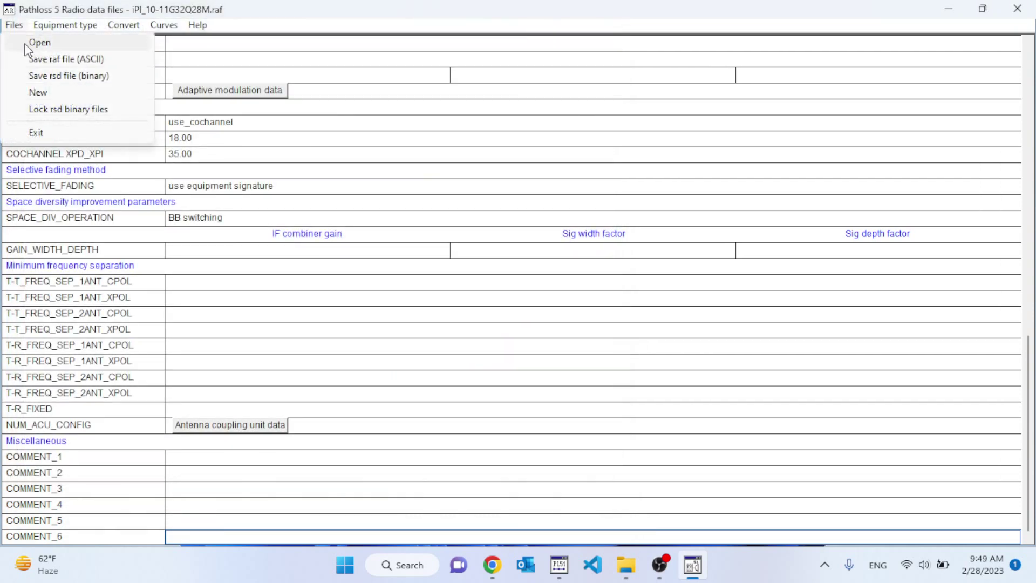
left_click(42, 91)
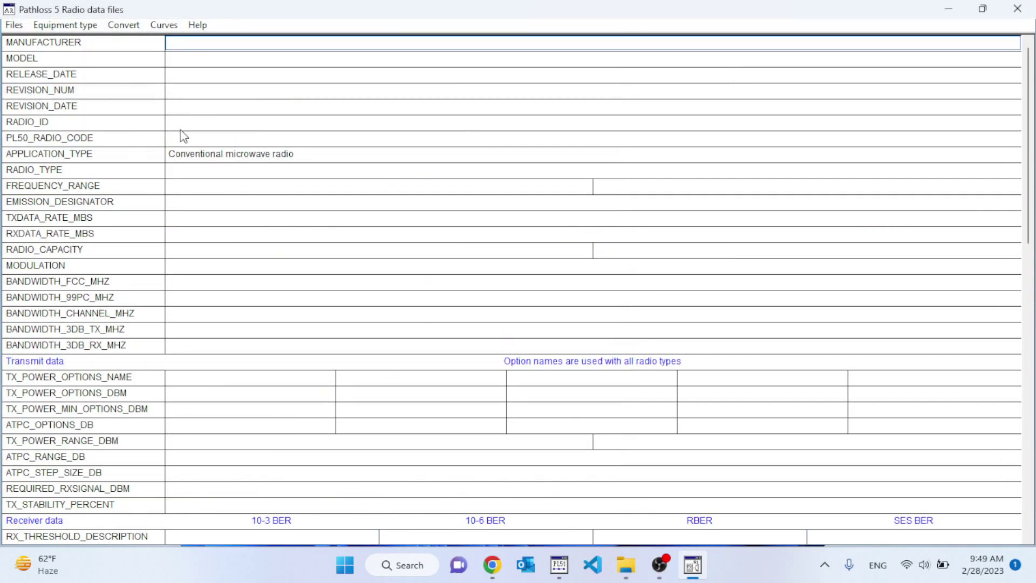
left_click(168, 24)
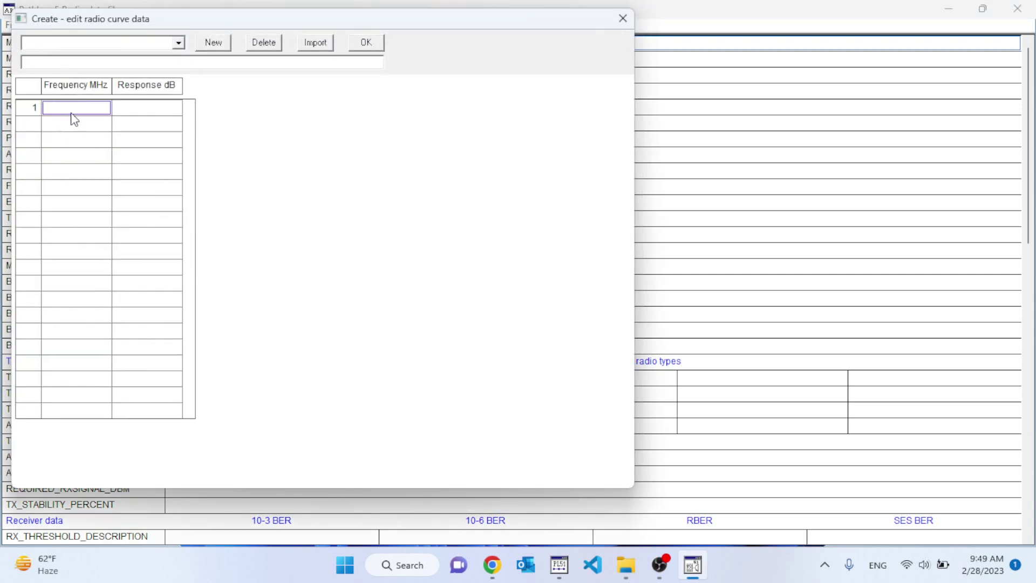
Try to enter a curve point of 1 MHz and 2 dB without defining a curve type, and check the curve list.
type("1")
key("Tab")
type("2")
key("Return")
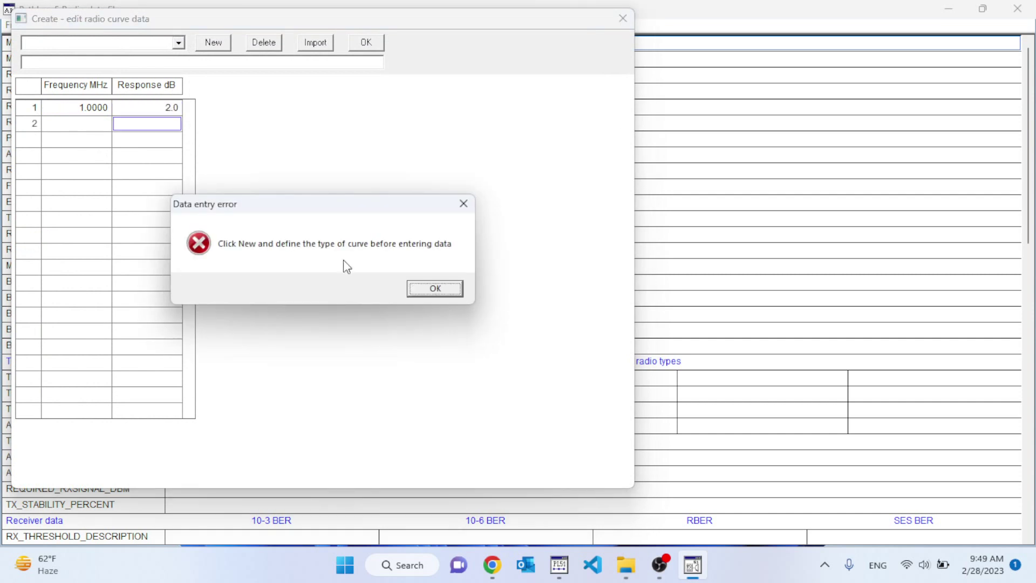
left_click(438, 292)
left_click(178, 44)
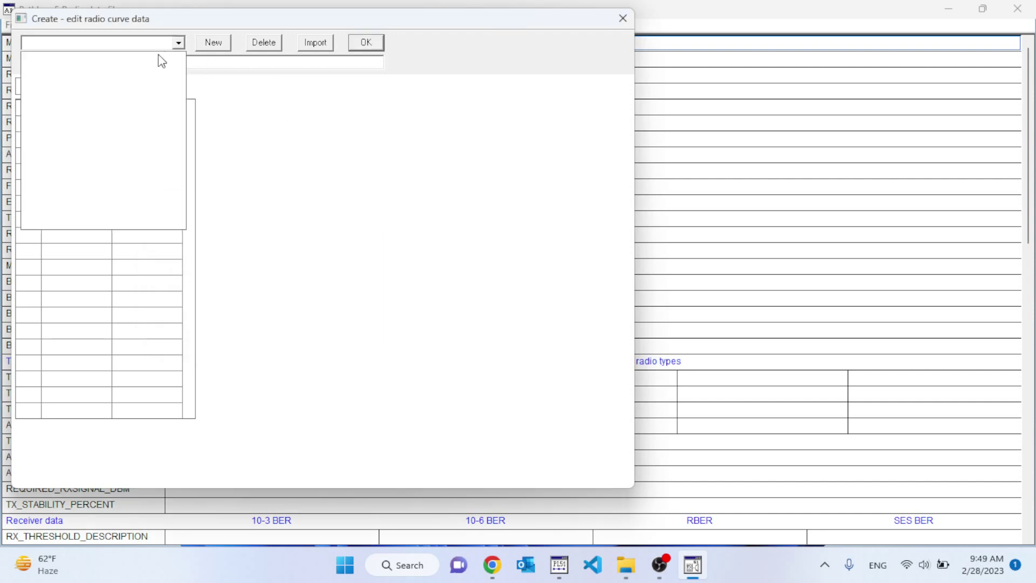
left_click(153, 45)
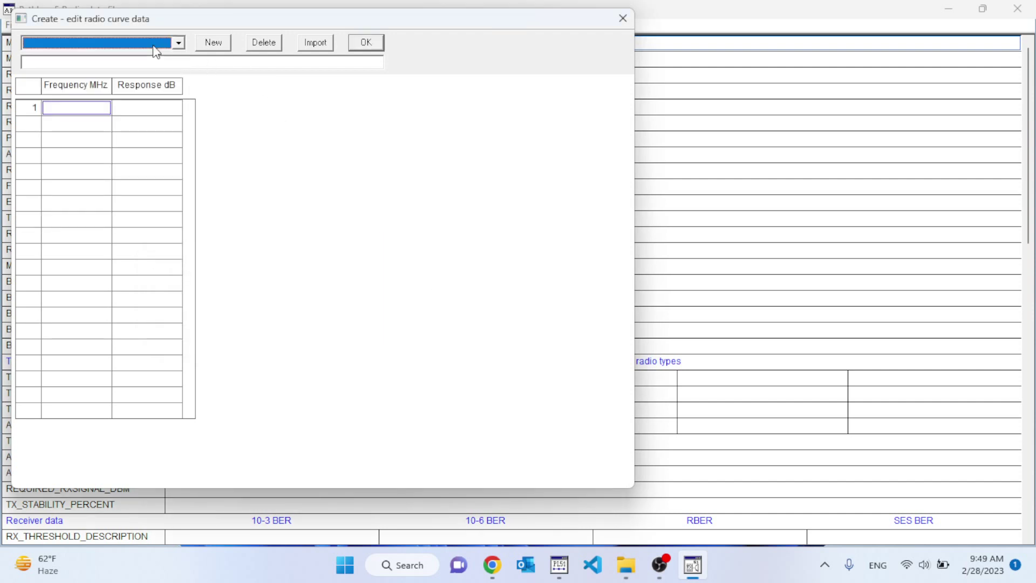
Create a new radio curve of the RX_SELECTIVITY type.
left_click(206, 48)
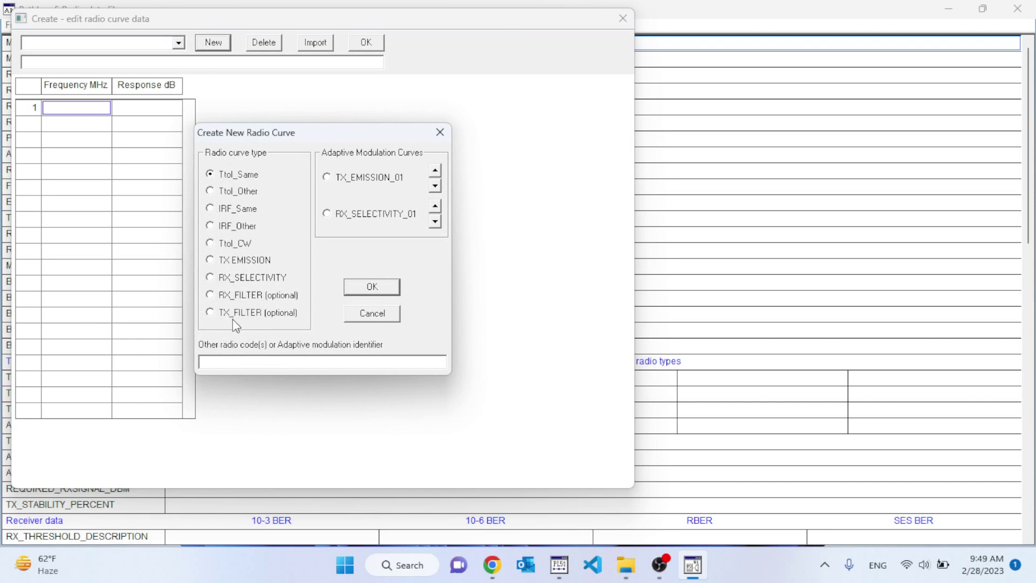
left_click(210, 261)
left_click(210, 278)
left_click(372, 286)
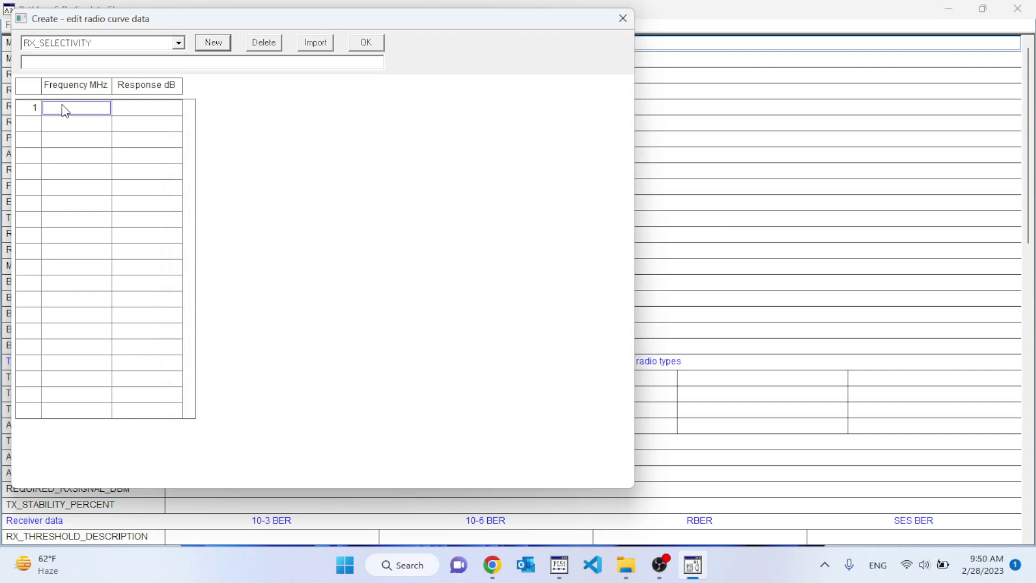
Enter 1 MHz with a 2 dB response as the first curve point and 3 MHz as the second frequency, and close the curve data.
type("1")
key("Tab")
type("2")
key("Tab")
type("3")
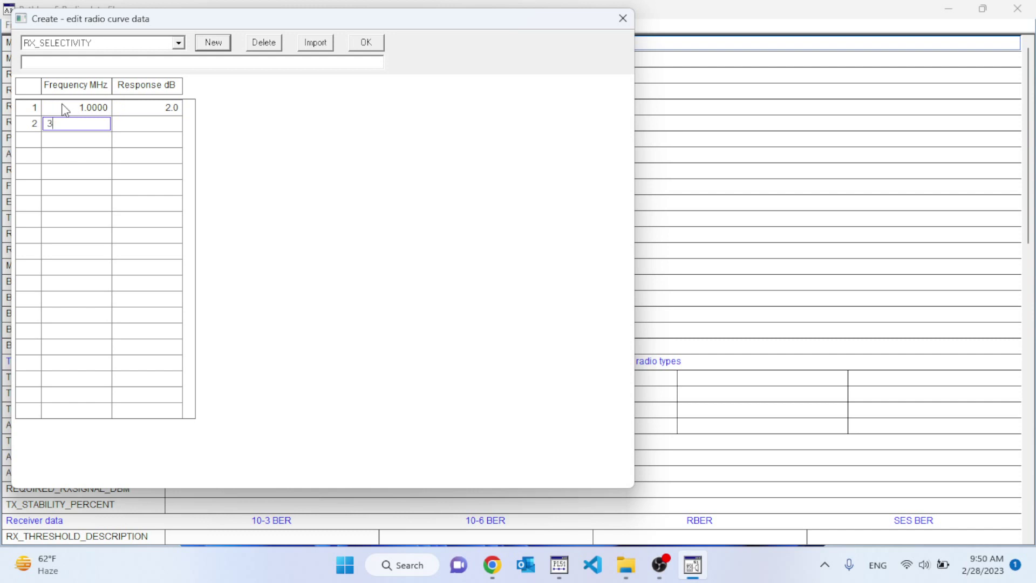
key("Tab")
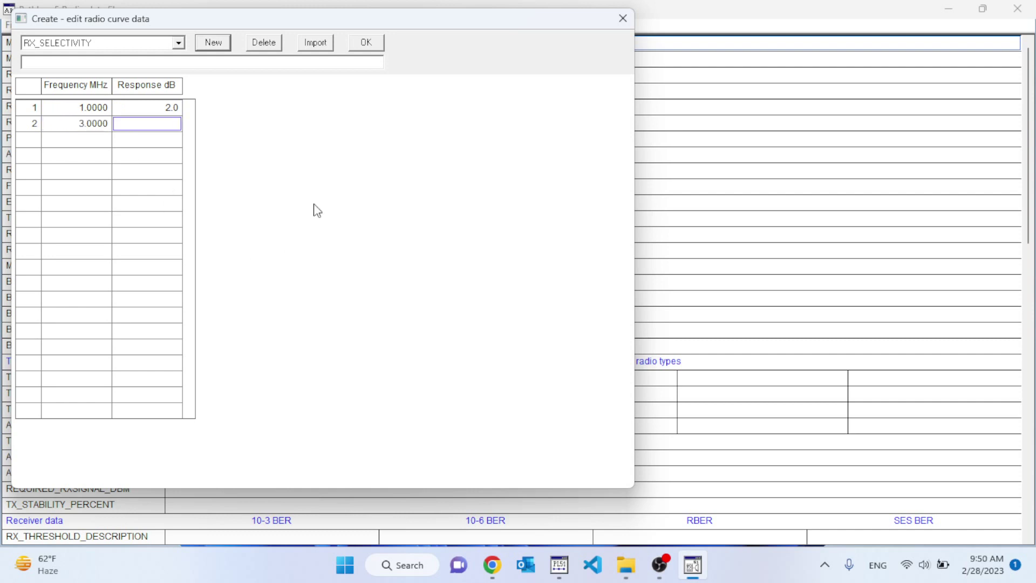
left_click(623, 21)
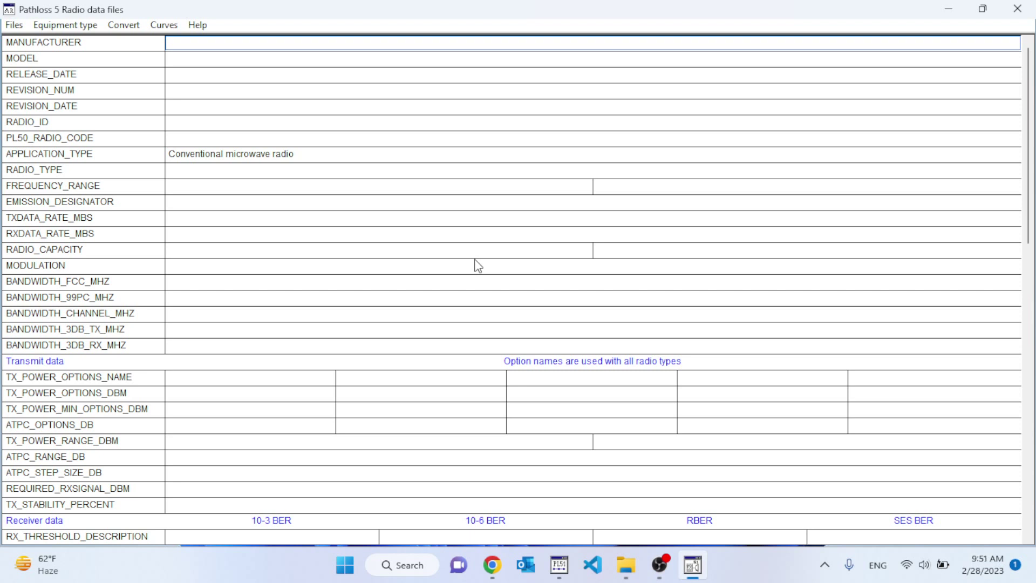
Open the radio data file iPI_7-8G32Q28M.rsd from the iPASO_32QAM_28M folder.
left_click(13, 26)
left_click(43, 44)
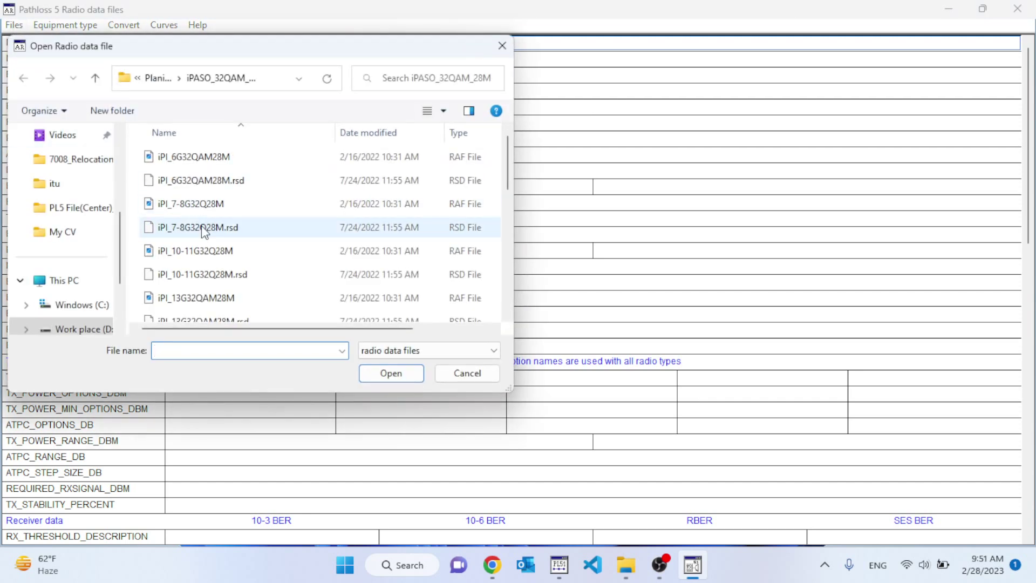
double_click(204, 229)
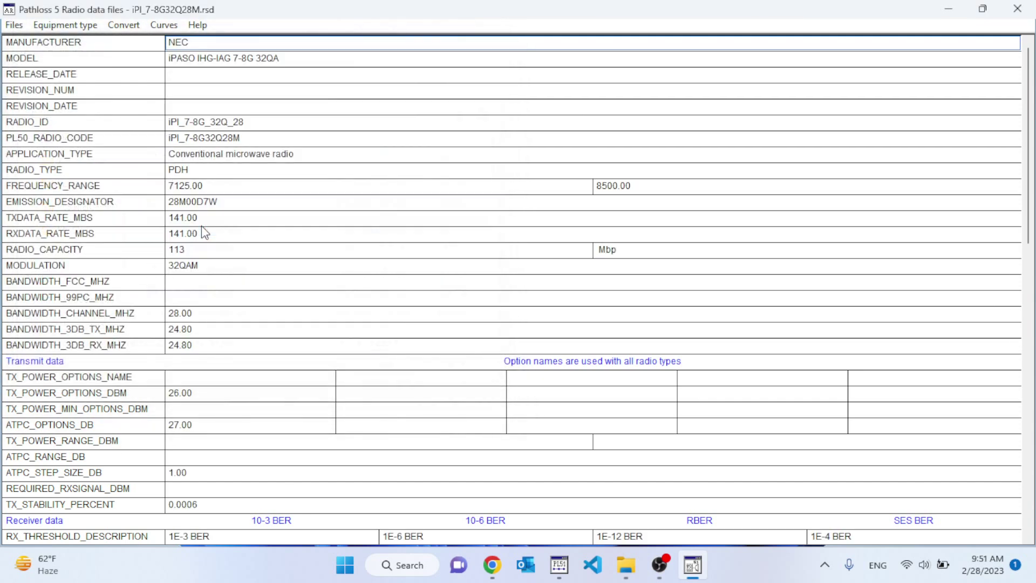
View the 7-8 GHz radio's RX_SELECTIVITY curve, mark its 1 MHz point on the graph, and close the curve data.
left_click(162, 25)
left_click(178, 45)
left_click(161, 66)
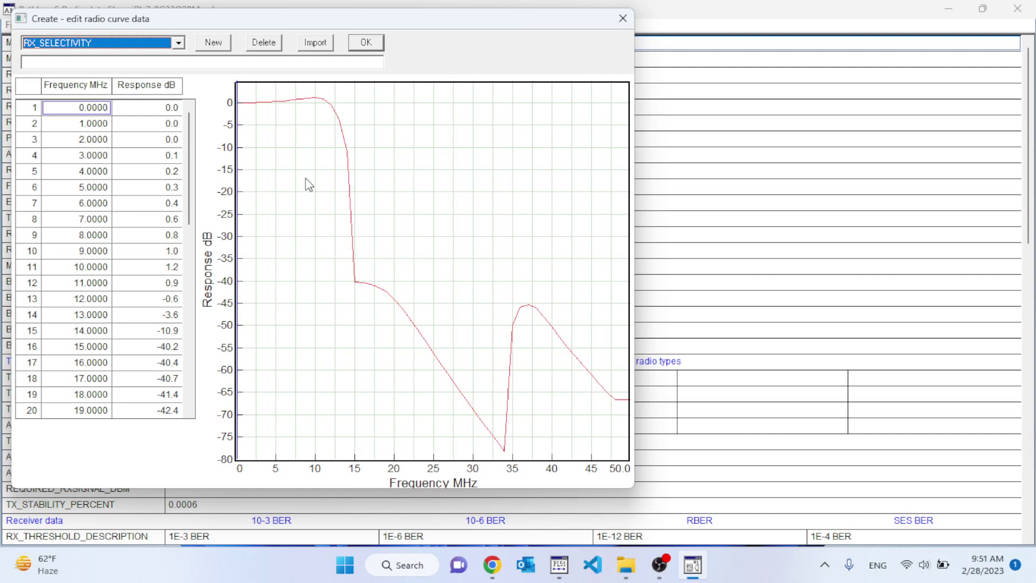
left_click(244, 109)
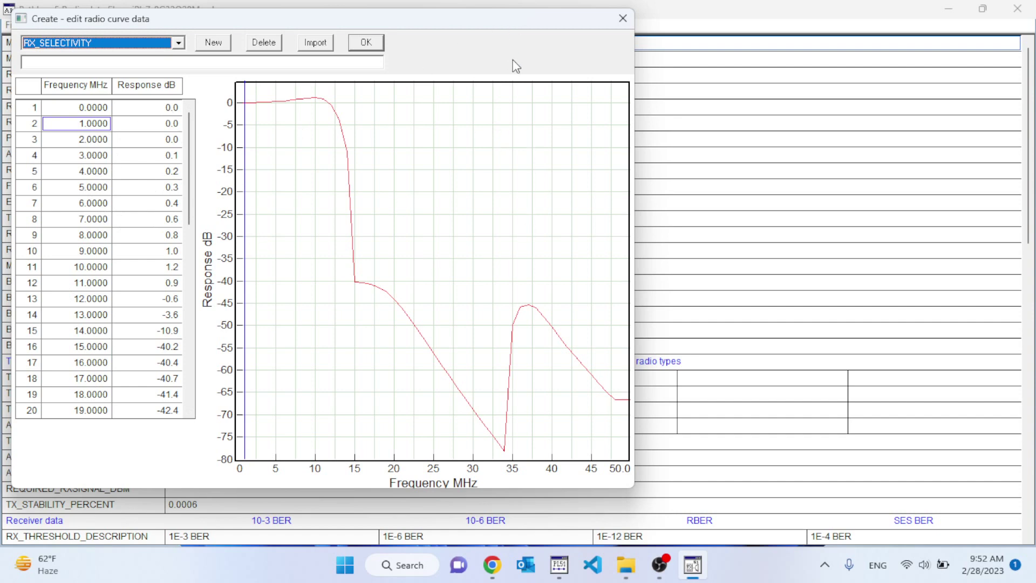
left_click(623, 19)
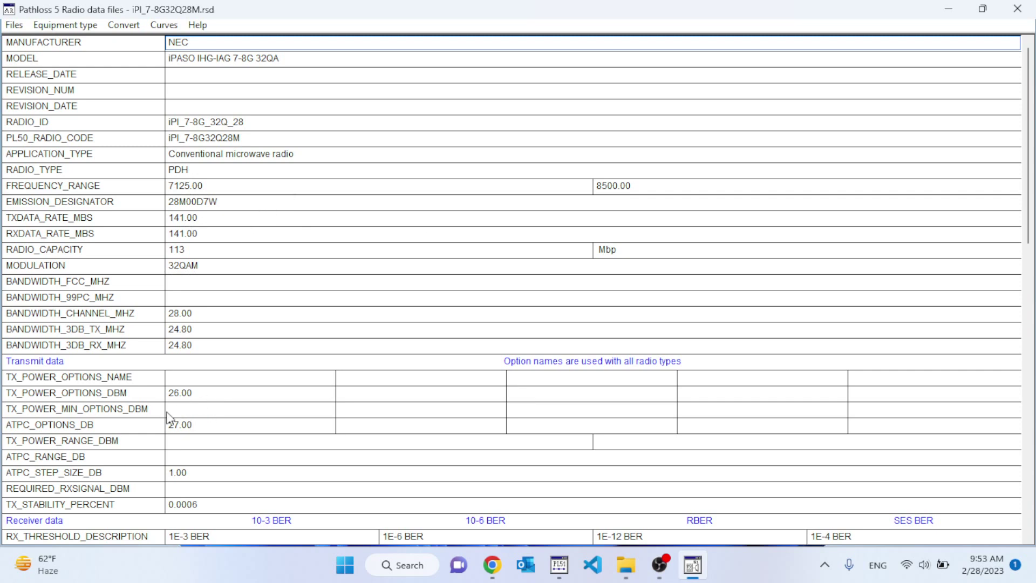
Examine the 7-8 GHz radio's receiver thresholds, signature values, Ttol ratio, cochannel and space diversity parameters, returning to the transmit stability field.
key("Down")
key("Down")
key("Down")
key("Down")
key("Down")
key("Down")
key("Down")
key("Down")
key("Down")
key("Down")
key("Down")
key("Down")
key("Down")
key("Down")
key("Down")
key("Down")
key("Down")
key("Down")
key("Down")
key("Down")
key("Down")
key("Down")
key("Down")
key("Down")
key("Down")
key("Down")
key("Down")
key("Down")
key("Down")
key("Down")
key("Down")
key("Down")
key("Down")
key("Down")
key("Down")
key("Up")
key("Up")
key("Up")
key("Up")
key("Up")
key("Up")
key("Up")
key("Up")
key("Up")
key("Up")
key("Up")
key("Up")
key("Up")
key("Up")
key("Up")
key("Up")
key("Up")
key("Up")
key("Up")
key("Up")
key("Up")
key("Up")
key("Up")
key("Up")
key("Up")
key("Up")
key("Up")
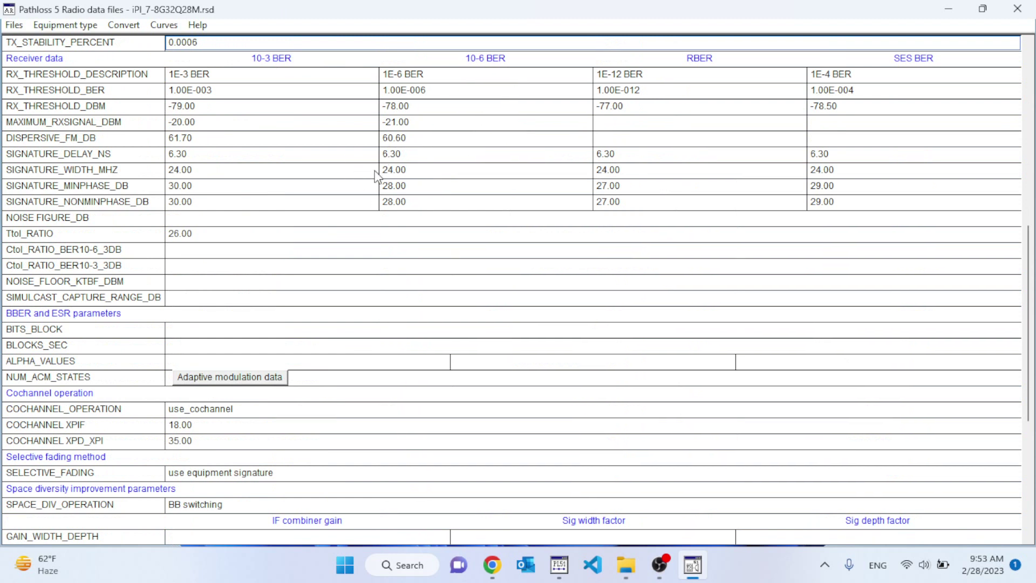
Examine the 7-8 GHz radio's receiver, cochannel, space diversity, minimum frequency separation and comment fields, returning to the manufacturer field.
key("Down")
key("Down")
key("Down")
key("Down")
key("Down")
key("Down")
key("Down")
key("Down")
key("Down")
key("Down")
key("Down")
key("Down")
key("Down")
key("Down")
key("Down")
key("Down")
key("Down")
key("Down")
key("Down")
key("Down")
key("Down")
key("Down")
key("Down")
key("Down")
key("Down")
key("Down")
key("Down")
key("Down")
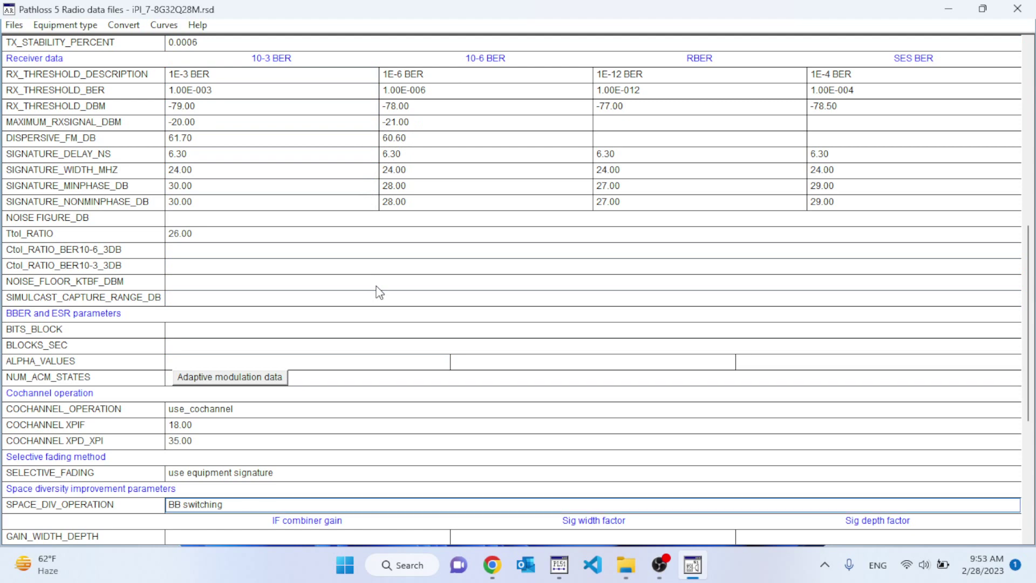
key("Down")
key("Down")
key("Down")
key("Down")
key("Down")
key("Down")
key("Down")
key("Down")
key("Down")
key("Down")
key("Down")
key("Down")
key("Down")
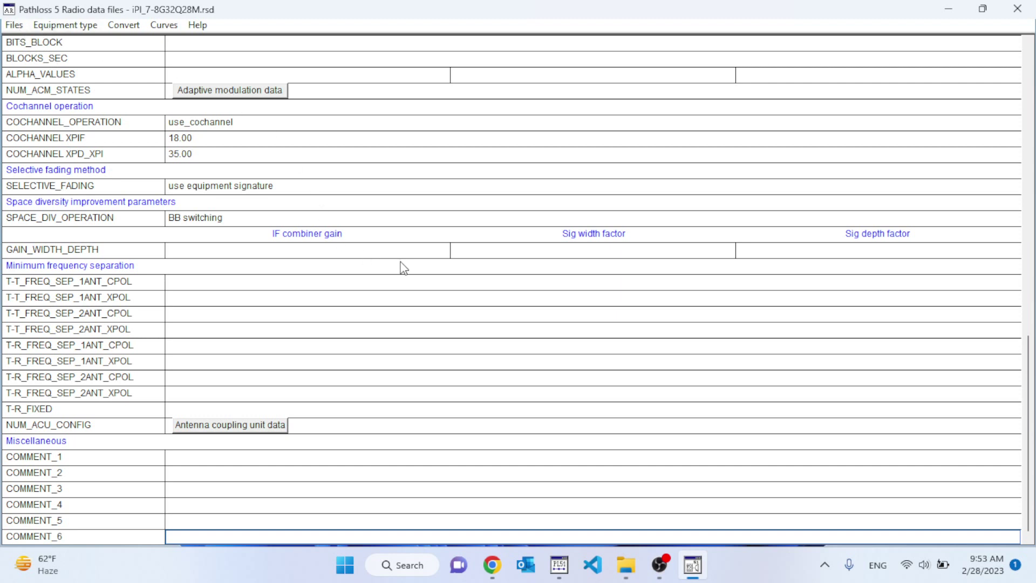
key("Page_Up")
key("Page_Up")
key("Page_Up")
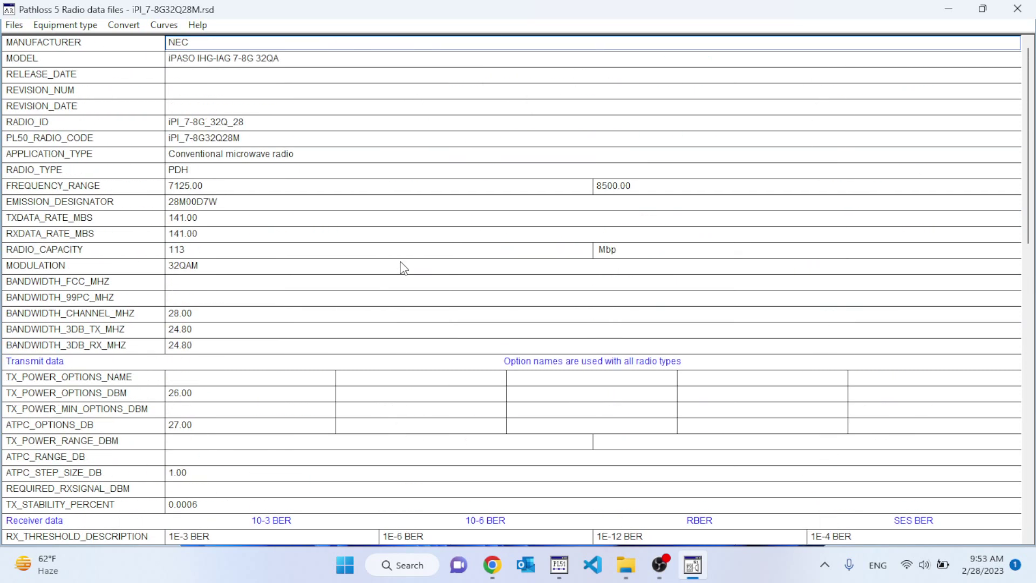
Switch the equipment type to V4 radio data files and examine the blank form through to the RX threshold at BERses field.
left_click(19, 28)
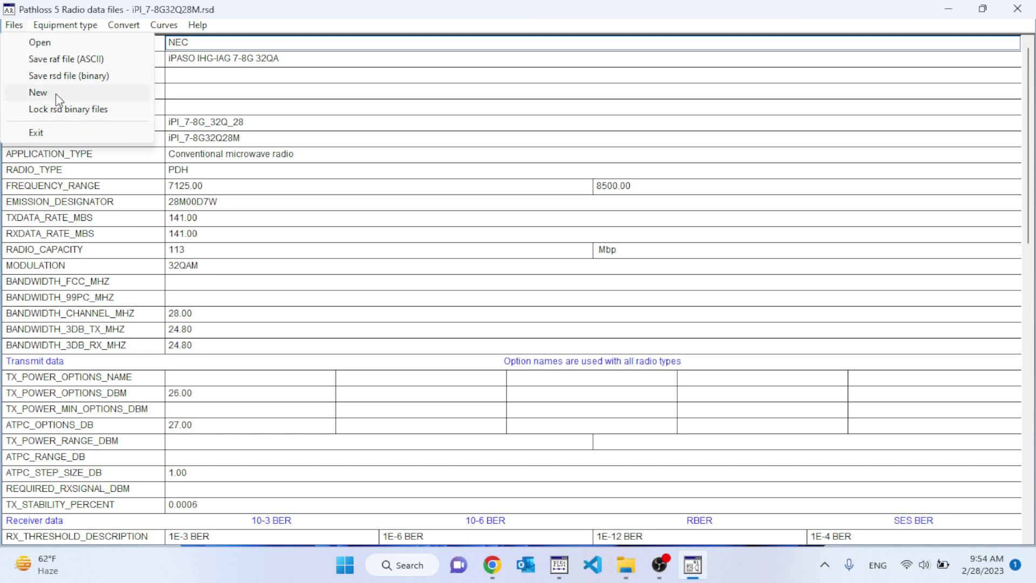
mouse_move(58, 27)
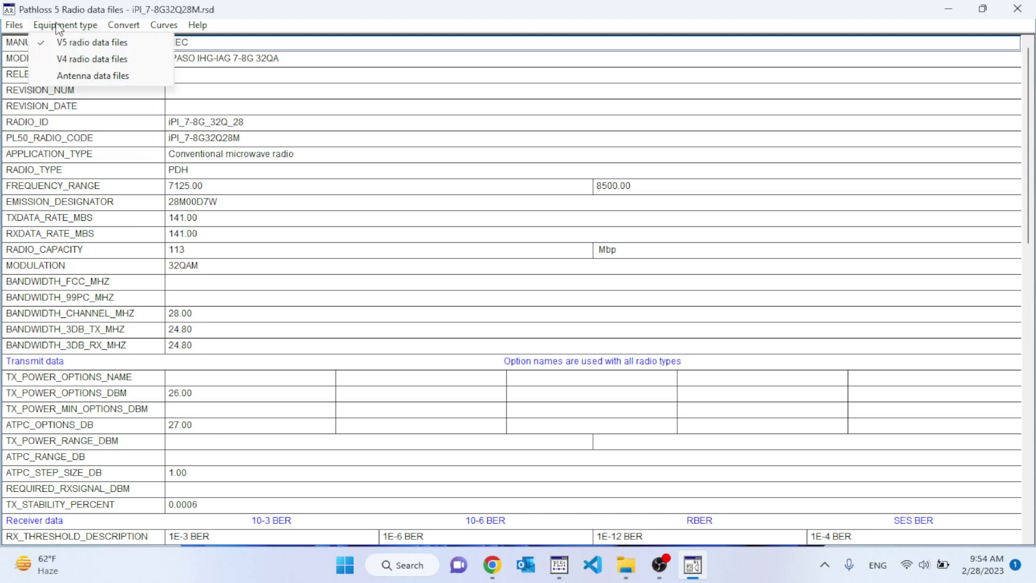
left_click(67, 60)
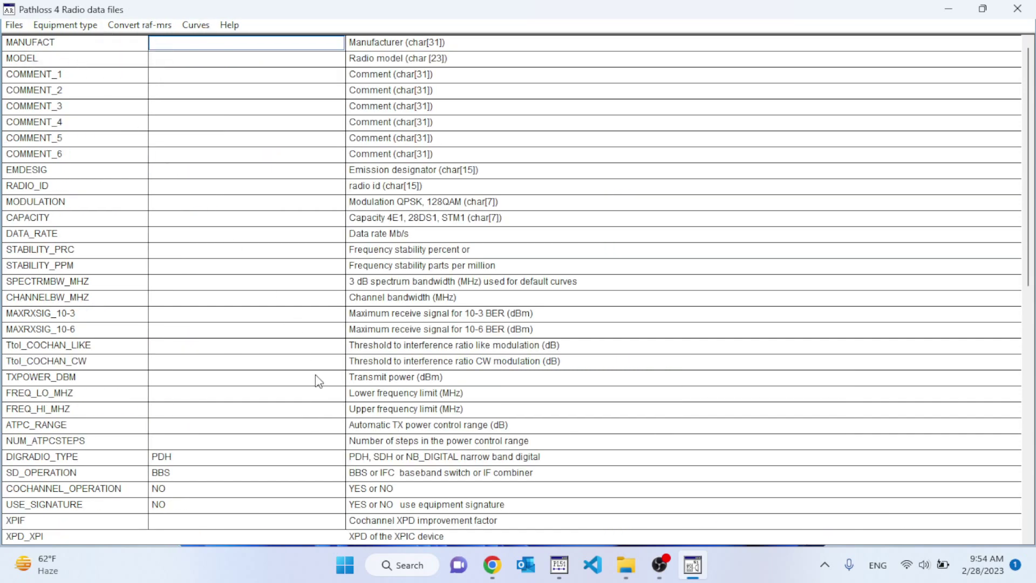
left_click(332, 398)
scroll(331, 398, "down", 1)
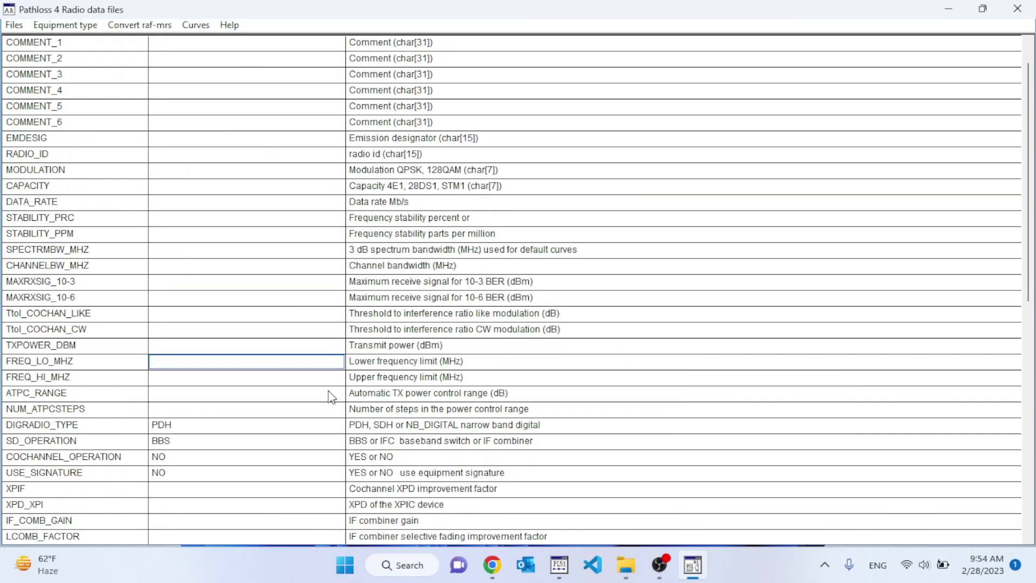
scroll(332, 397, "down", 10)
scroll(332, 398, "up", 10)
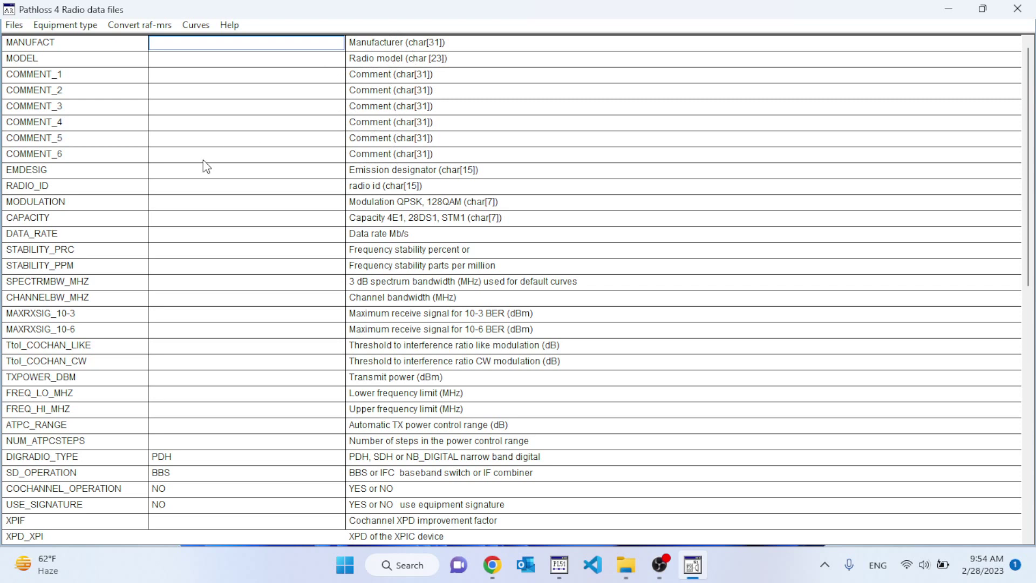
key("Down")
key("Down")
key("Down")
key("Down")
key("Down")
key("Down")
key("Down")
key("Down")
key("Down")
key("Down")
key("Down")
key("Down")
key("Down")
key("Down")
key("Down")
key("Down")
key("Down")
key("Down")
key("Down")
key("Down")
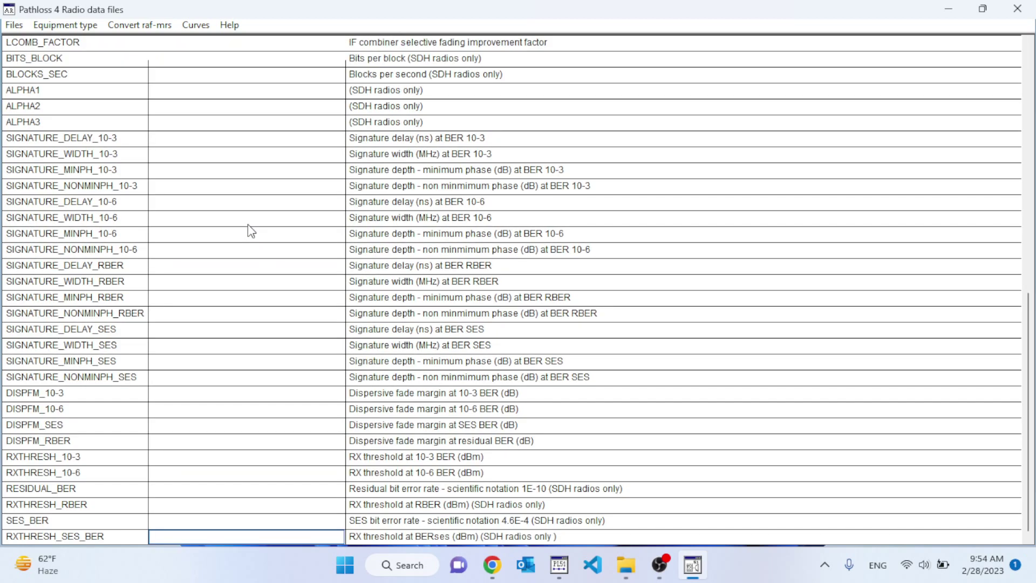
Switch back to V5 radio data files and examine the blank form through to the space diversity improvement parameters.
left_click(54, 25)
left_click(66, 55)
key("Down")
key("Down")
key("Down")
key("Down")
key("Down")
key("Down")
key("Down")
key("Down")
key("Down")
key("Down")
key("Down")
key("Down")
key("Down")
key("Down")
key("Down")
key("Down")
key("Down")
key("Down")
key("Down")
key("Down")
key("Down")
key("Down")
key("Down")
key("Down")
key("Down")
key("Down")
key("Down")
key("Down")
key("Down")
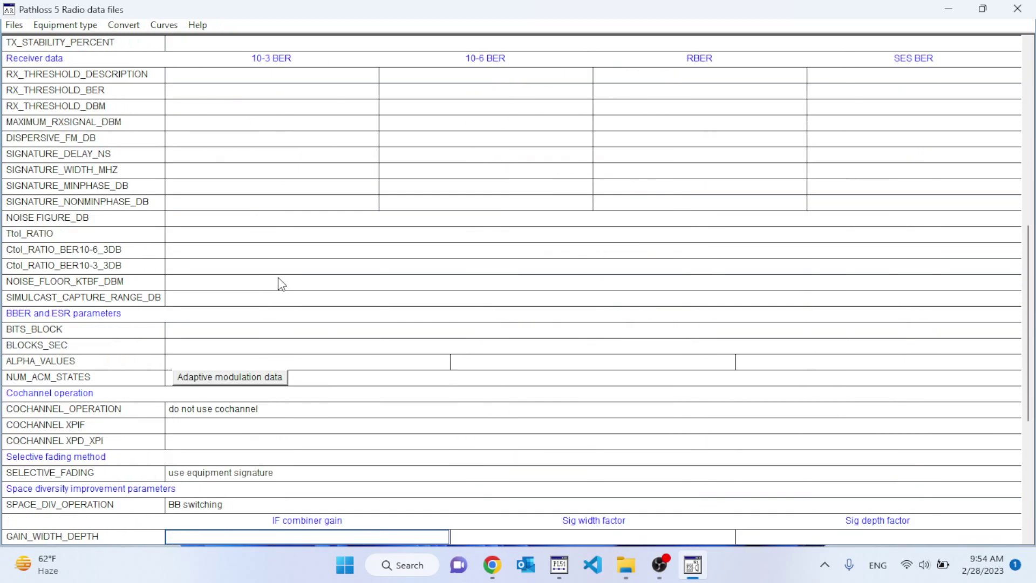
Try to open the adaptive modulation data for the conventional microwave radio, declining the change of application type.
left_click(238, 381)
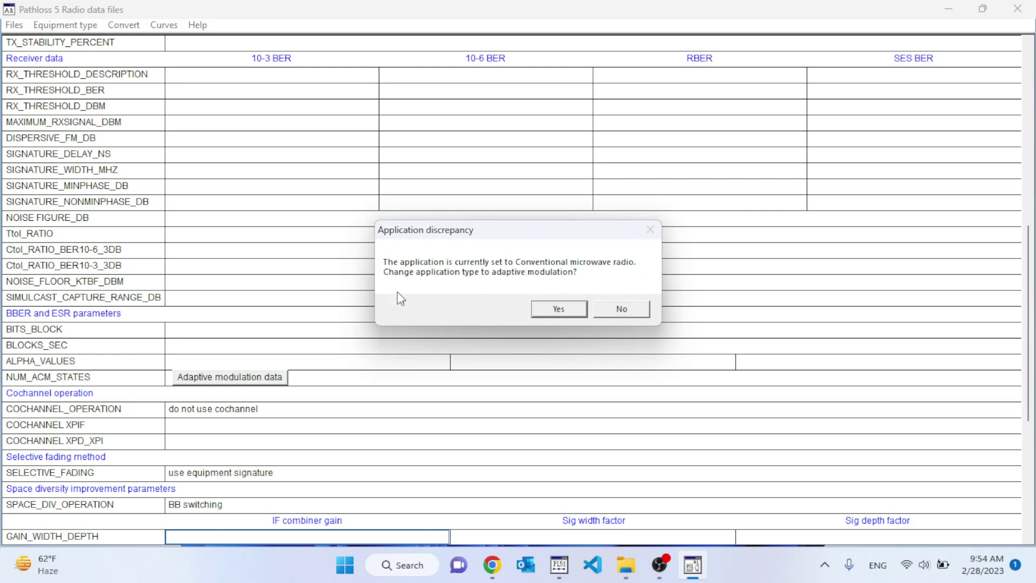
left_click(635, 316)
Set the V5 form's application type to Adaptive modulation radio.
scroll(247, 190, "up", 10)
scroll(247, 190, "up", 6)
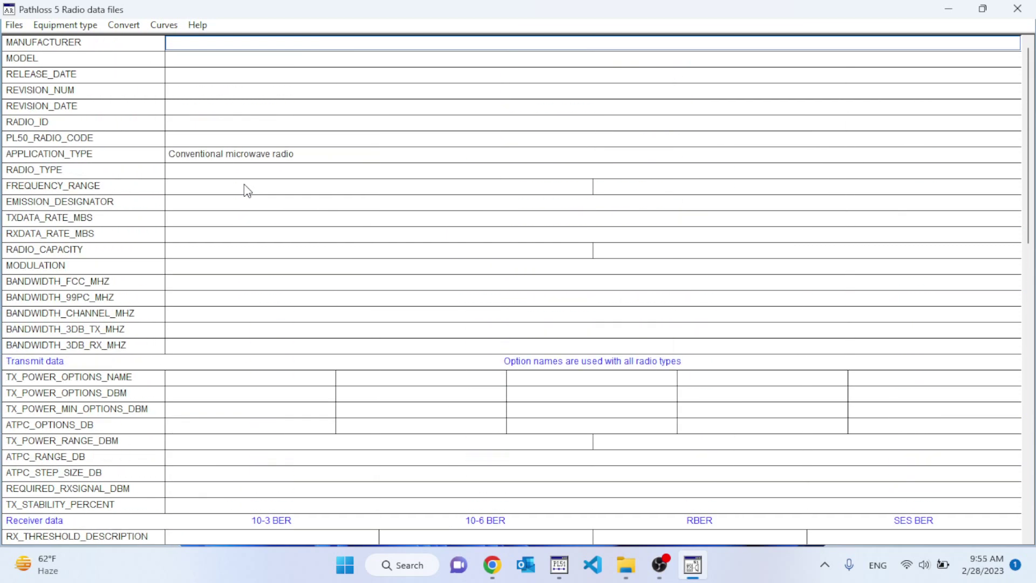
left_click(246, 157)
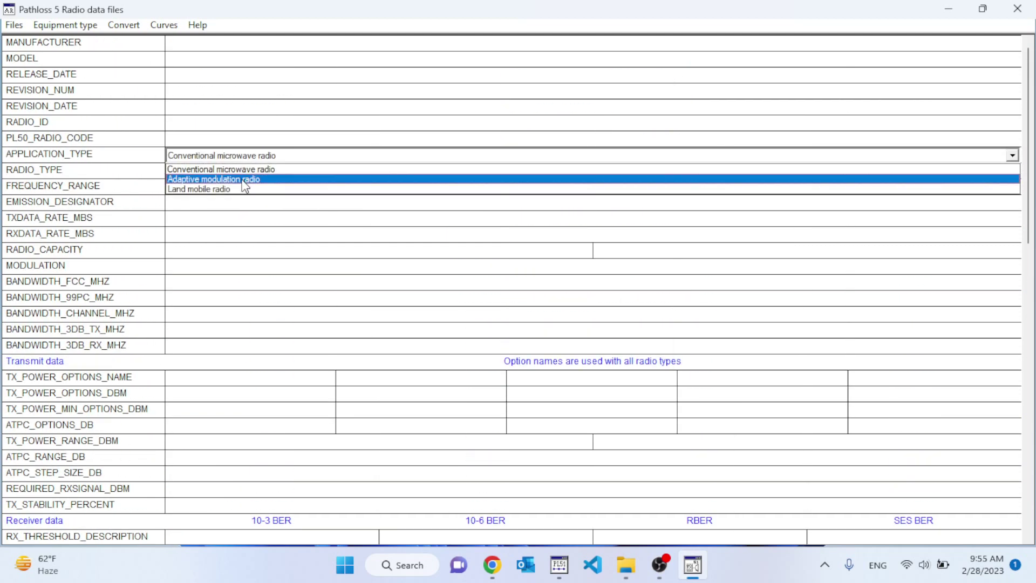
left_click(244, 183)
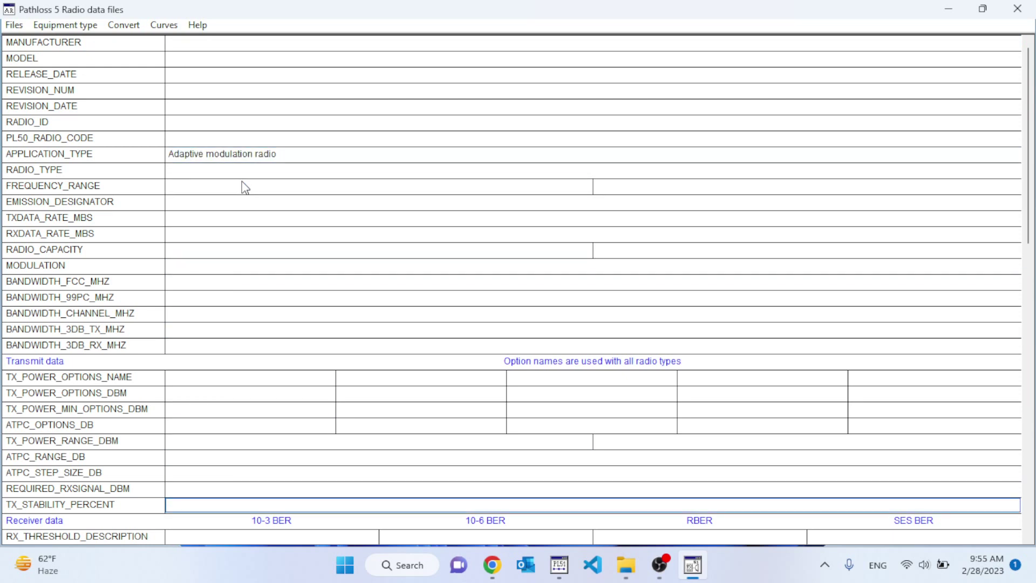
View the adaptive modulation data table with its modulation, throughput, TX power and threshold columns, and close it.
scroll(244, 186, "down", 10)
left_click(238, 253)
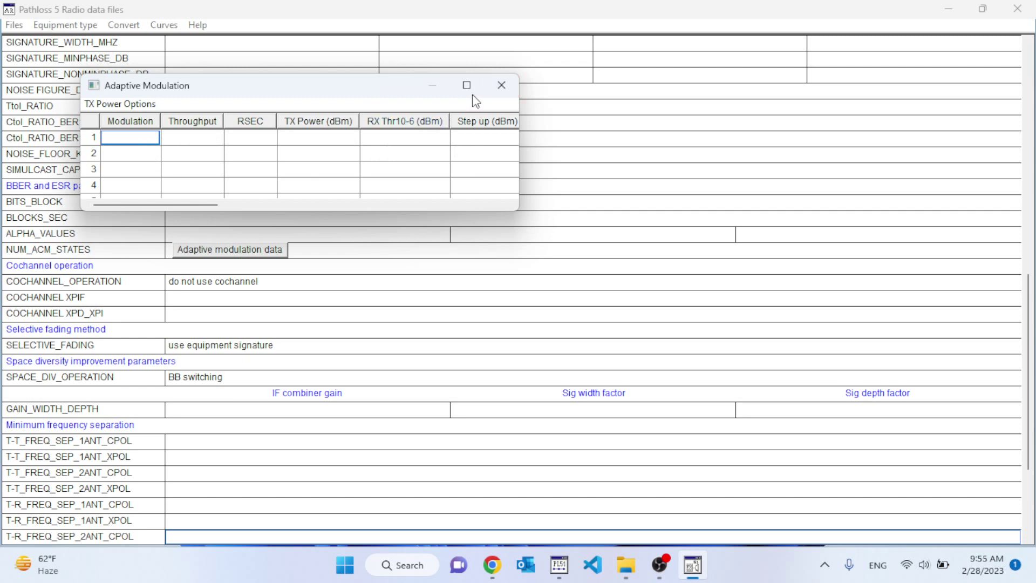
left_click(494, 94)
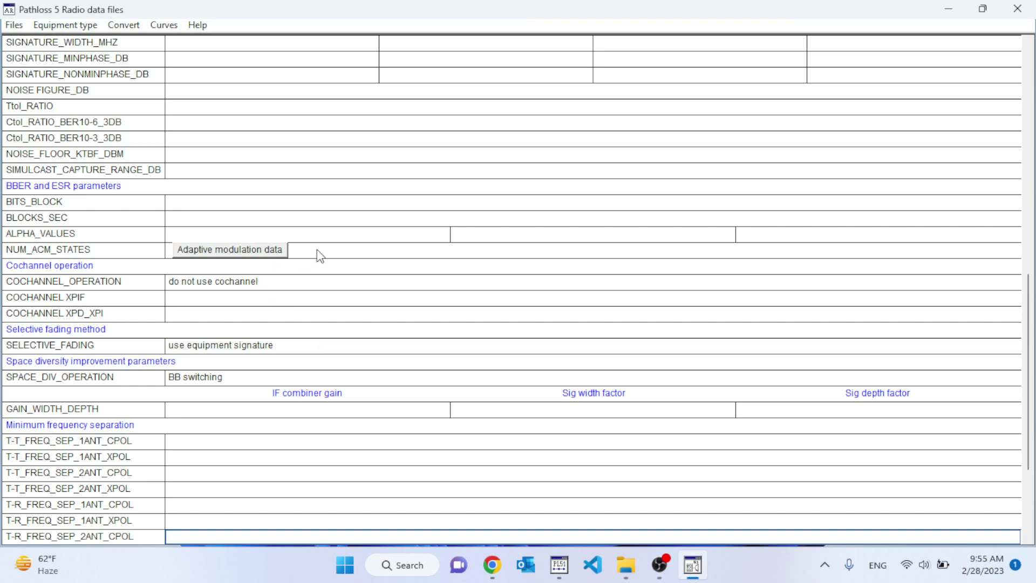
left_click(251, 254)
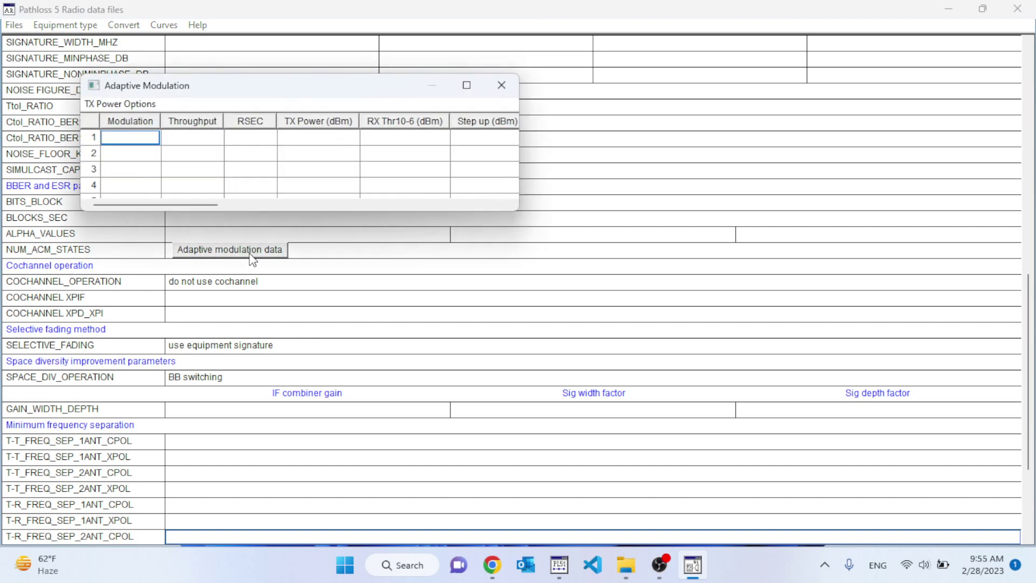
left_click(502, 86)
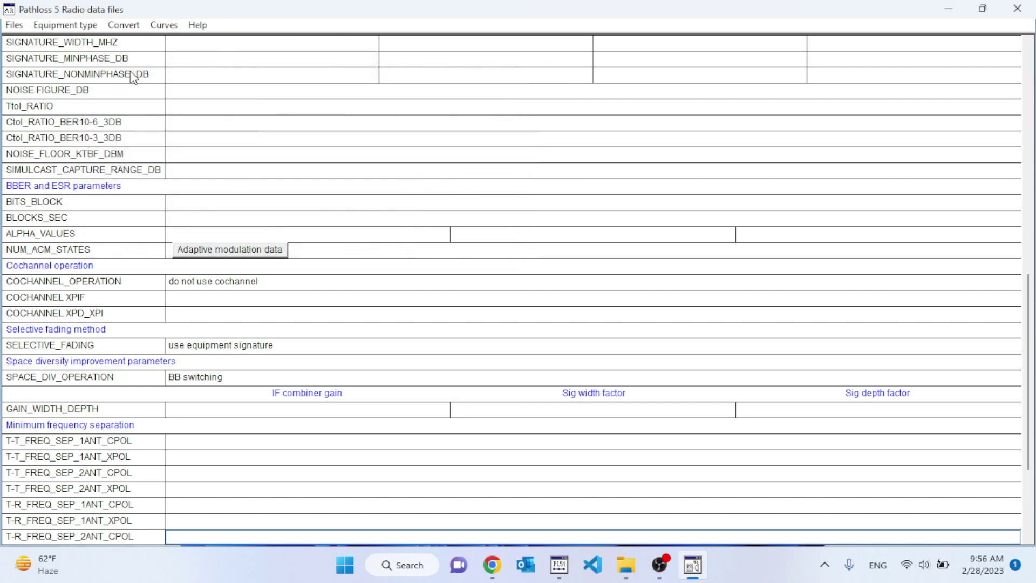
Change the equipment type from V5 to V4 radio data files and review the remaining signature, fade margin and threshold fields.
left_click(76, 26)
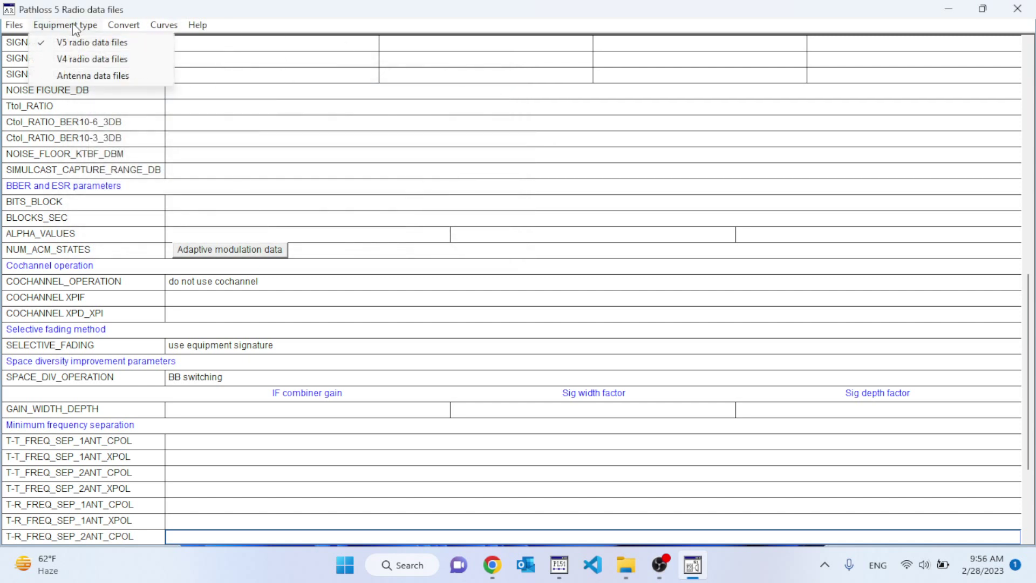
left_click(76, 59)
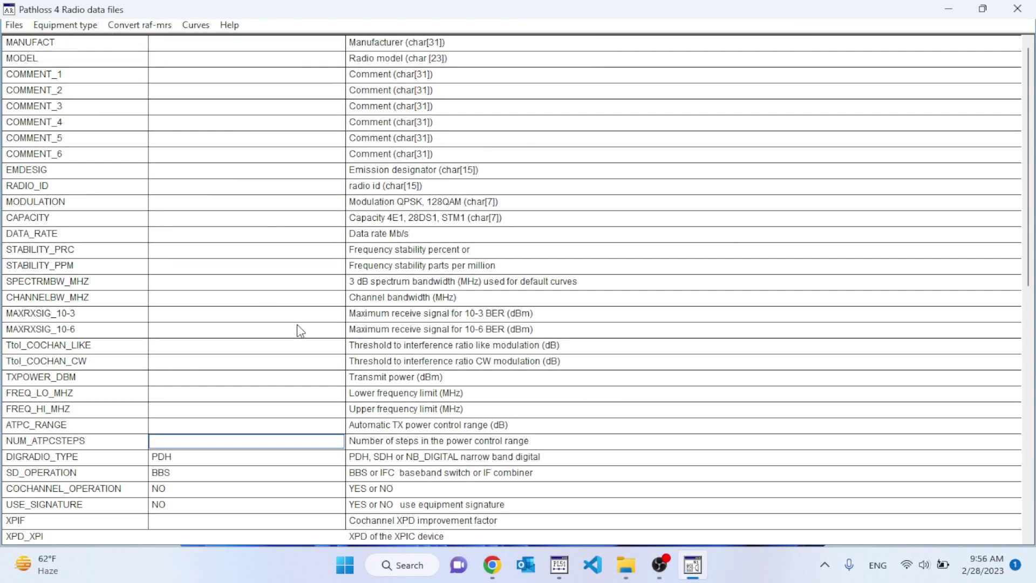
key("Down")
key("Down")
key("Down")
key("Down")
key("Down")
key("Down")
key("Down")
key("Down")
key("Down")
key("Down")
key("Down")
key("Down")
key("Down")
key("Down")
key("Down")
key("Down")
key("Down")
key("Down")
key("Down")
key("Down")
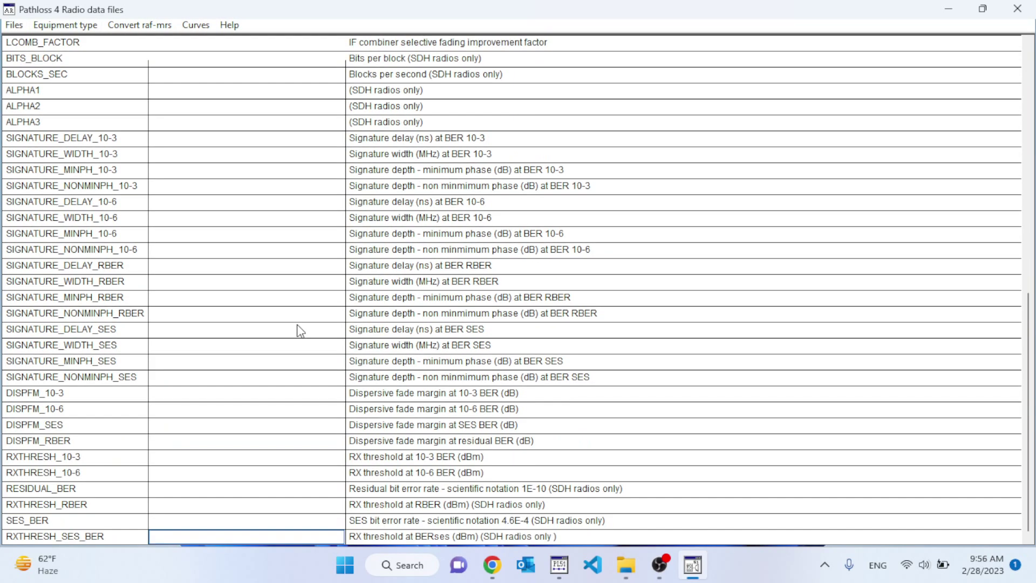
Switch the equipment type to antenna data files and examine the TIA NSMA antenna fields through to the pattern frequency.
left_click(69, 26)
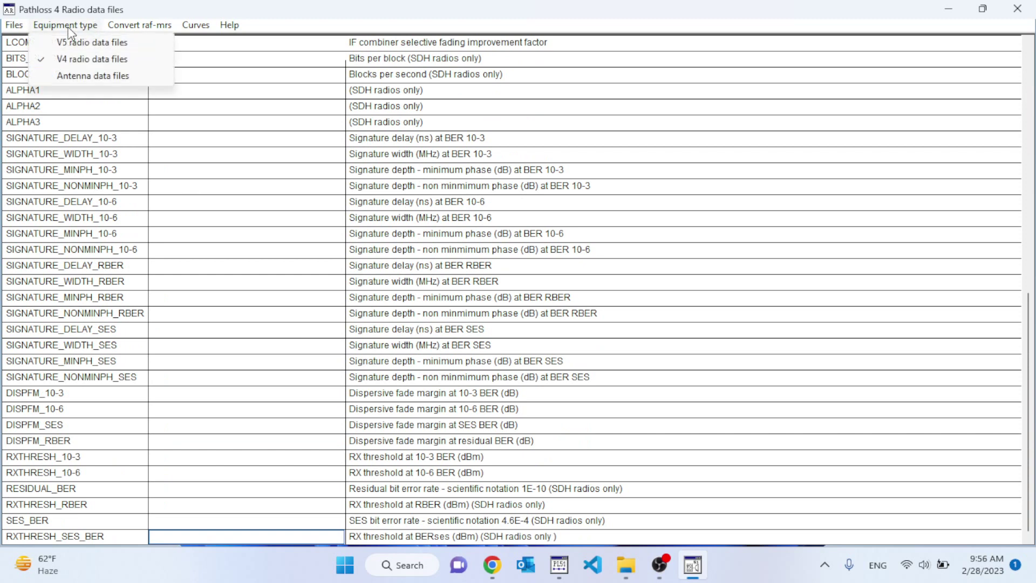
left_click(74, 76)
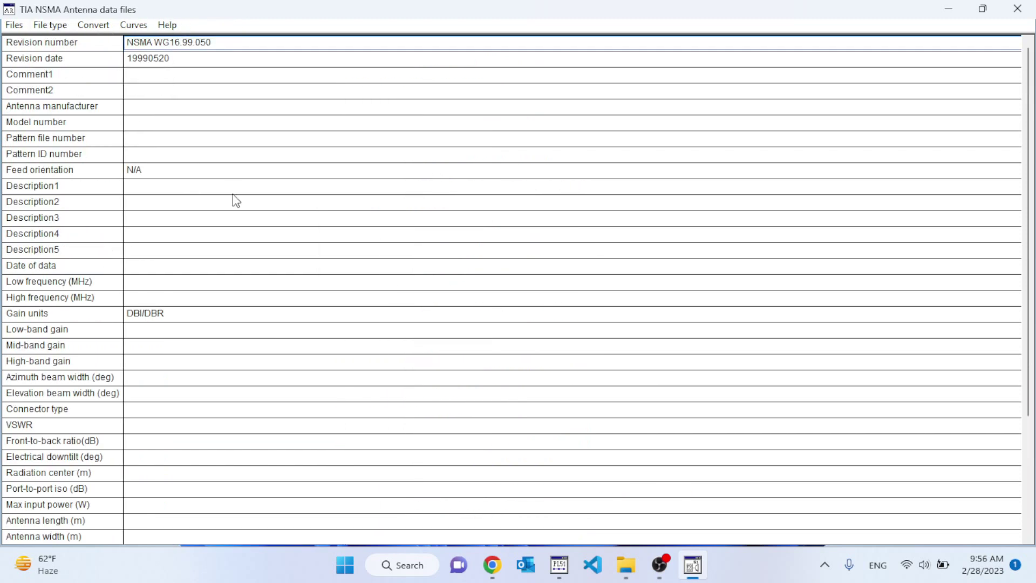
key("Down")
key("Down")
key("Down")
key("Down")
key("Down")
key("Down")
key("Down")
key("Down")
key("Down")
key("Down")
key("Down")
key("Down")
key("Down")
key("Down")
key("Down")
key("Down")
key("Down")
key("Down")
key("Down")
key("Down")
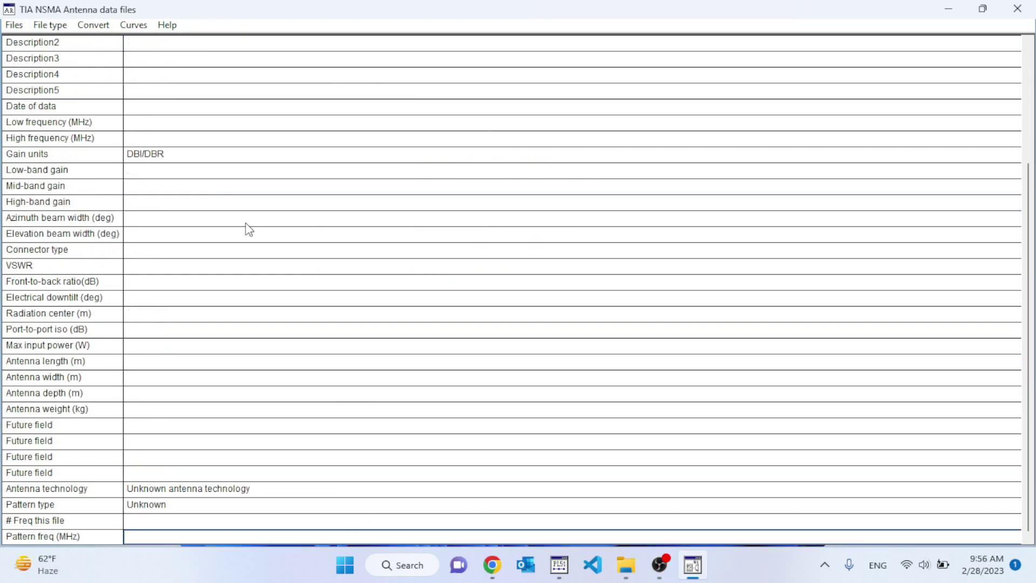
Look through the blank TIA NSMA antenna form's fields between the pattern frequency and the revision number.
key("Up")
key("Up")
key("Up")
key("Up")
key("Up")
key("Up")
key("Up")
key("Up")
key("Up")
key("Up")
key("Up")
key("Up")
key("Up")
key("Up")
key("Up")
key("Up")
key("Up")
key("Up")
key("Up")
key("Up")
key("Down")
key("Down")
key("Down")
key("Down")
key("Down")
key("Down")
key("Down")
key("Down")
key("Down")
key("Down")
key("Down")
key("Down")
key("Down")
key("Down")
key("Down")
key("Down")
key("Down")
key("Down")
key("Down")
key("Down")
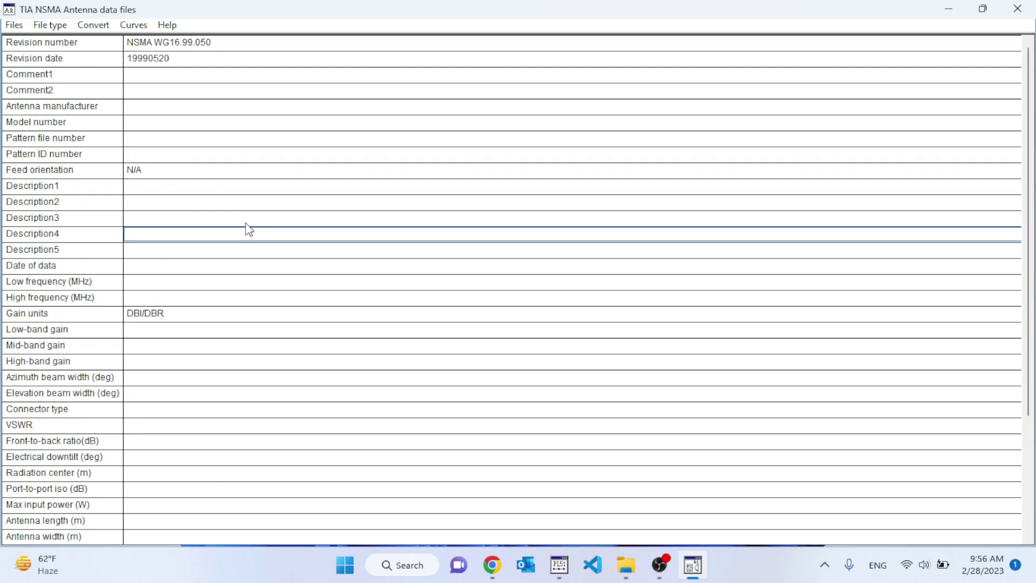
key("Down")
key("Down")
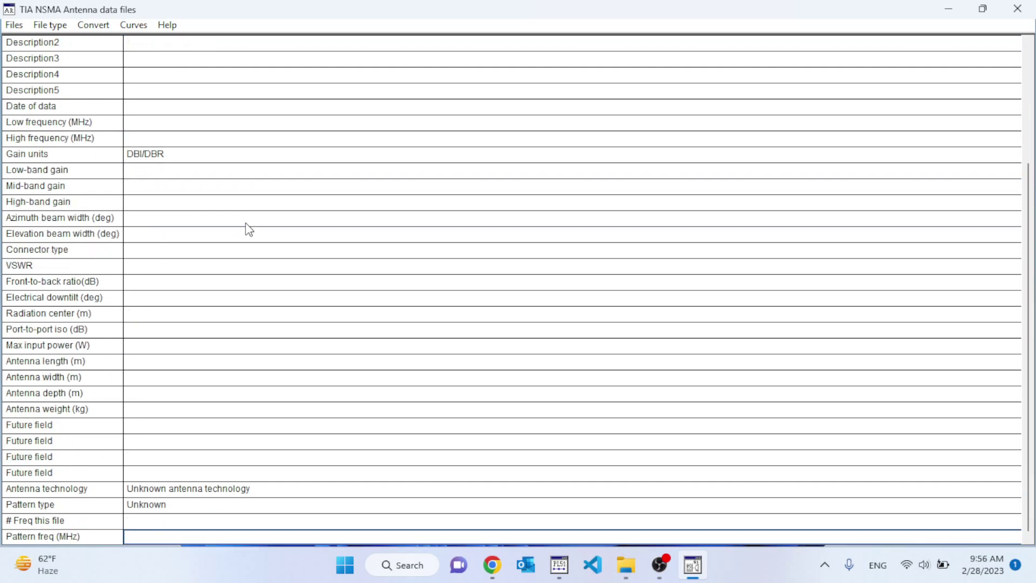
key("Up")
key("Up")
key("Up")
key("Up")
key("Up")
key("Up")
key("Up")
key("Up")
key("Up")
key("Up")
key("Up")
key("Up")
key("Up")
key("Up")
key("Up")
key("Up")
key("Up")
key("Up")
key("Up")
key("Up")
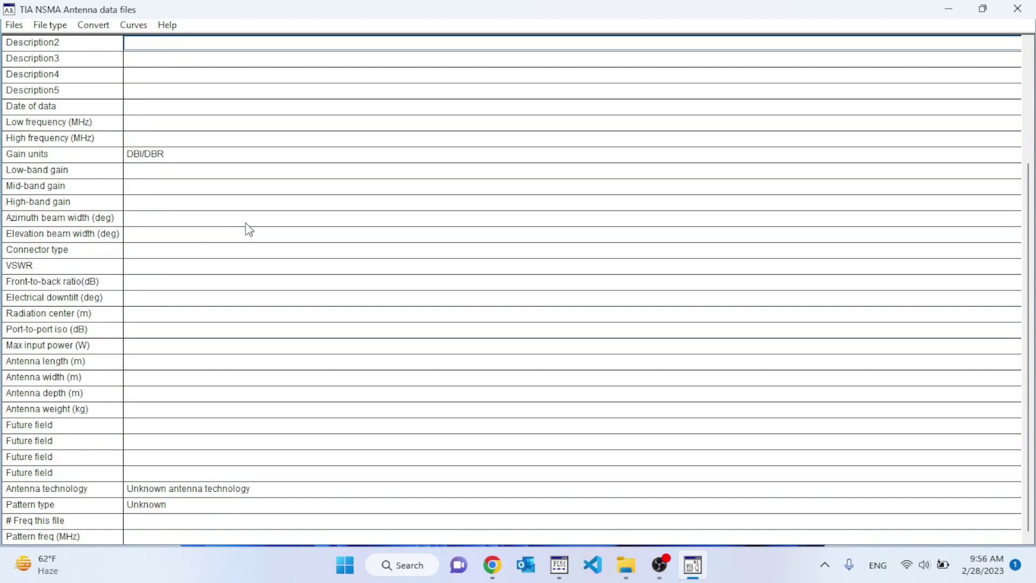
key("Up")
key("Up")
key("Up")
key("Up")
key("Up")
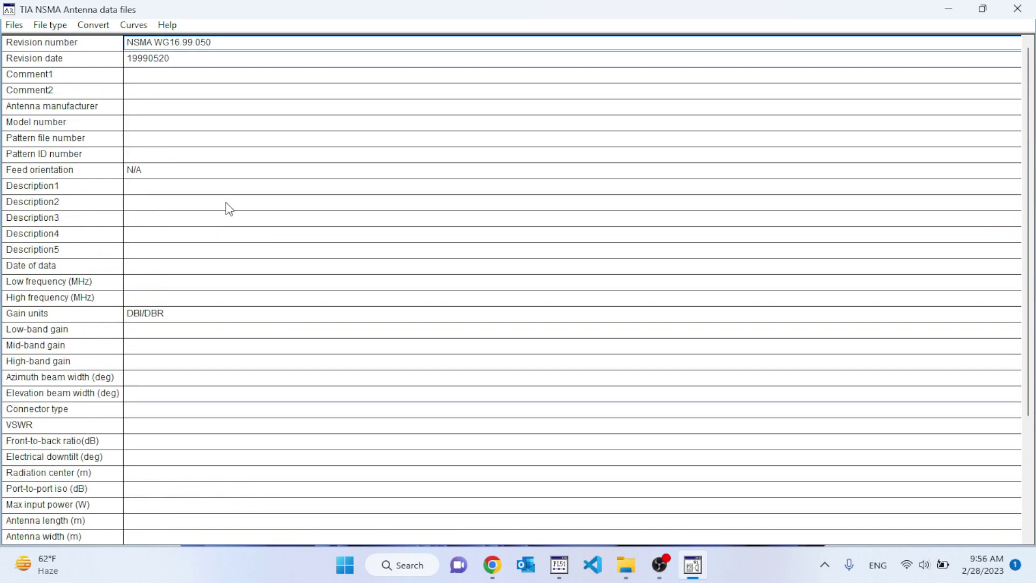
Examine the antenna form's fields from the low frequency through the gain units to the high-band gain.
left_click(168, 281)
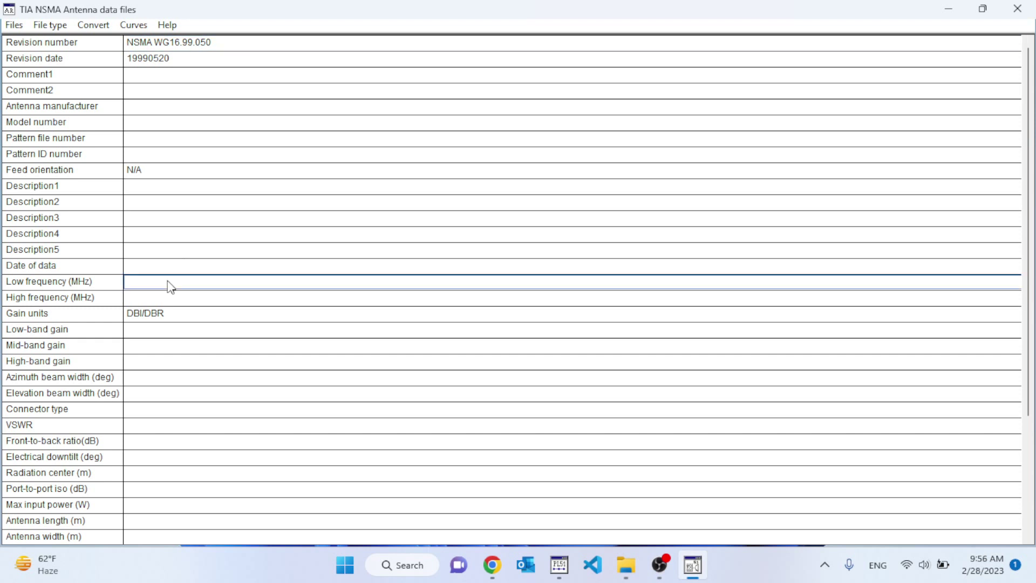
key("Down")
key("Down")
key("Down")
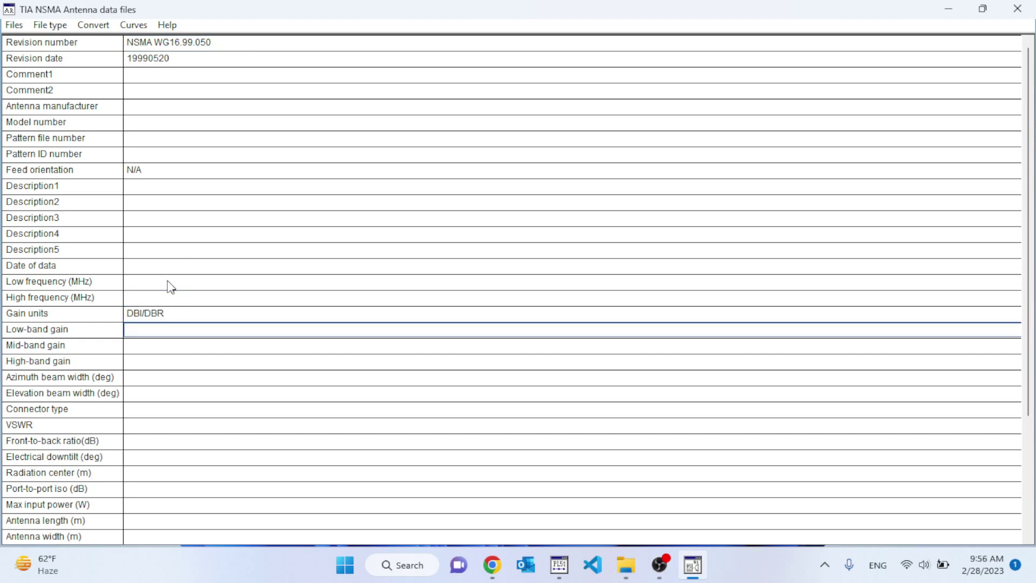
key("Down")
key("Down")
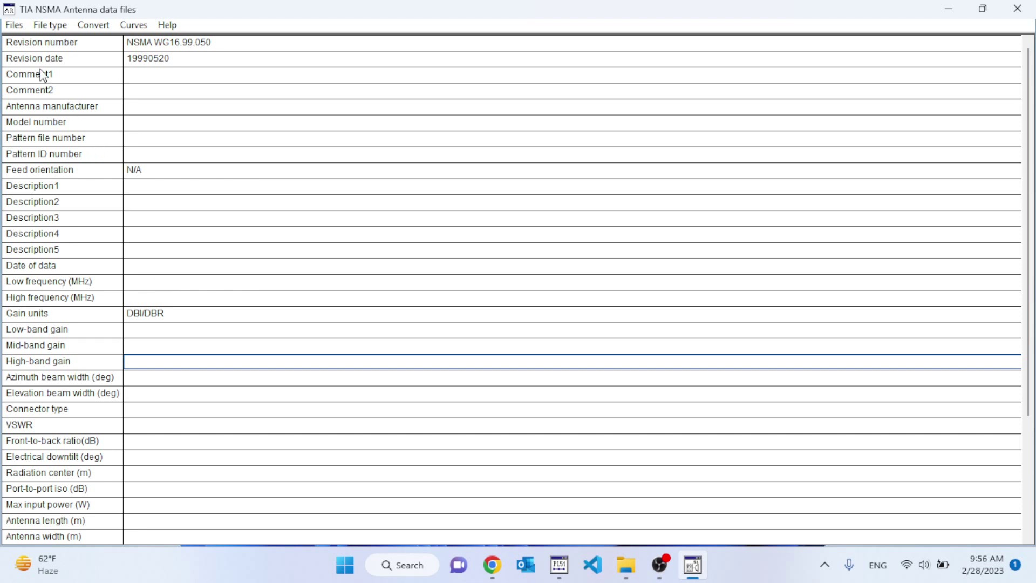
Open the antenna data file a2368.dat from the 242-265 folder under andrew in Antenna Files for PL5.
left_click(15, 27)
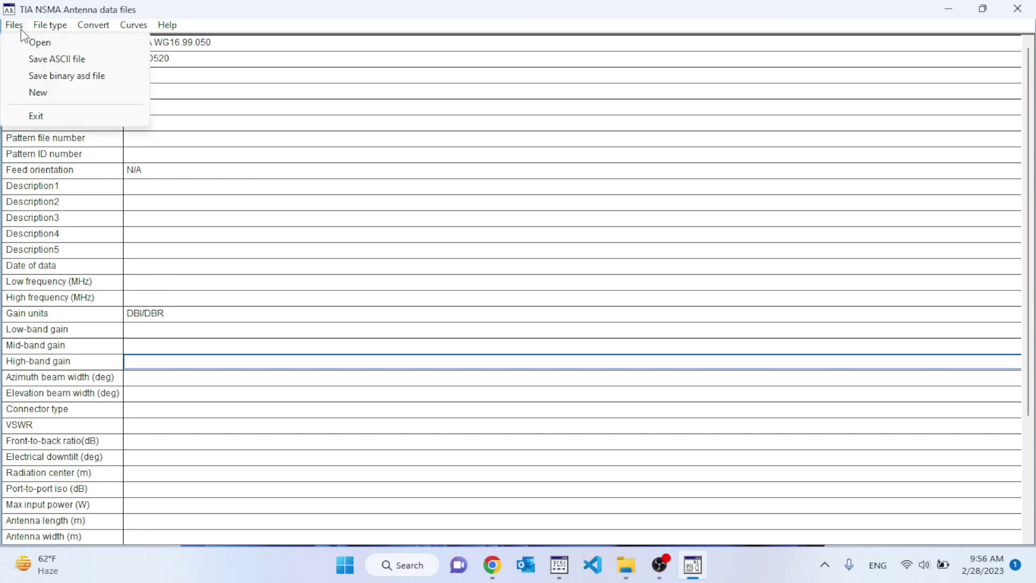
left_click(33, 43)
left_click(154, 82)
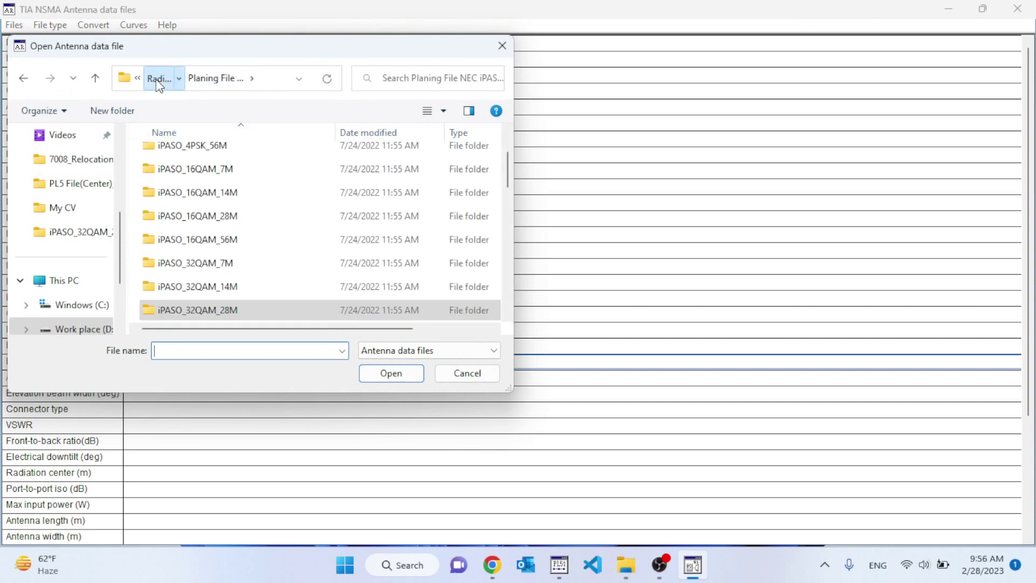
left_click(155, 80)
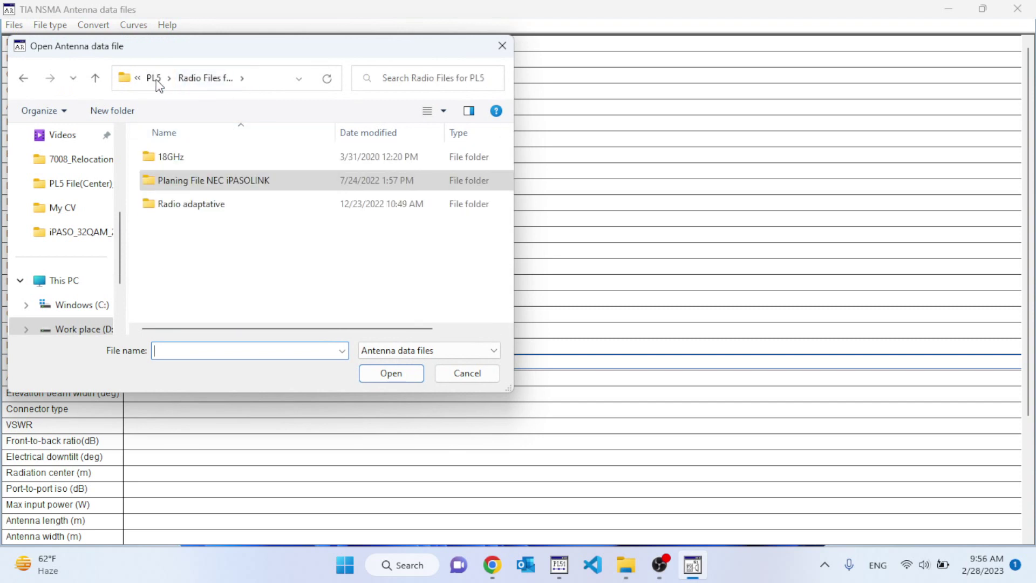
left_click(155, 79)
scroll(201, 185, "up", 1)
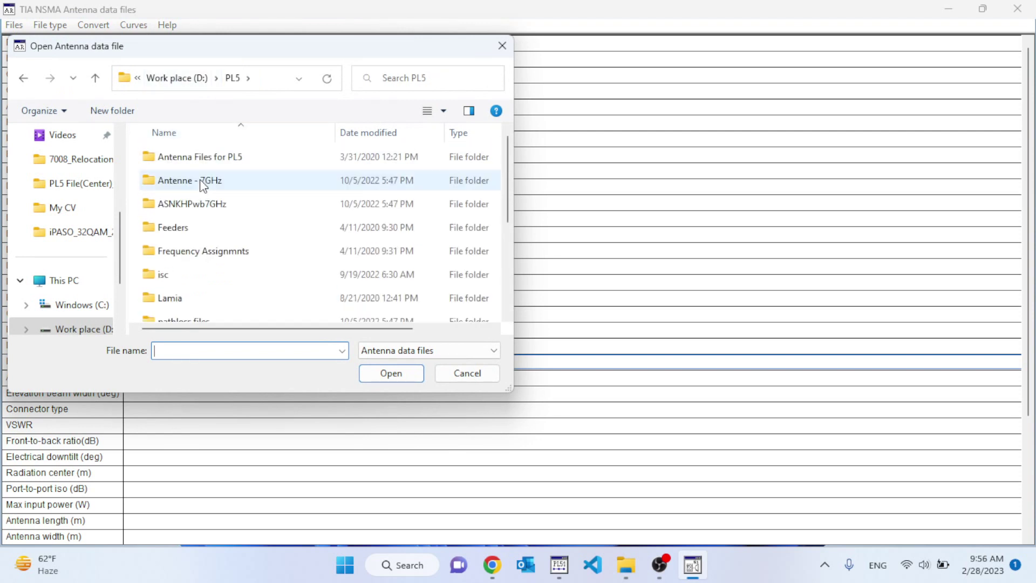
double_click(200, 159)
double_click(202, 164)
scroll(211, 233, "down", 5)
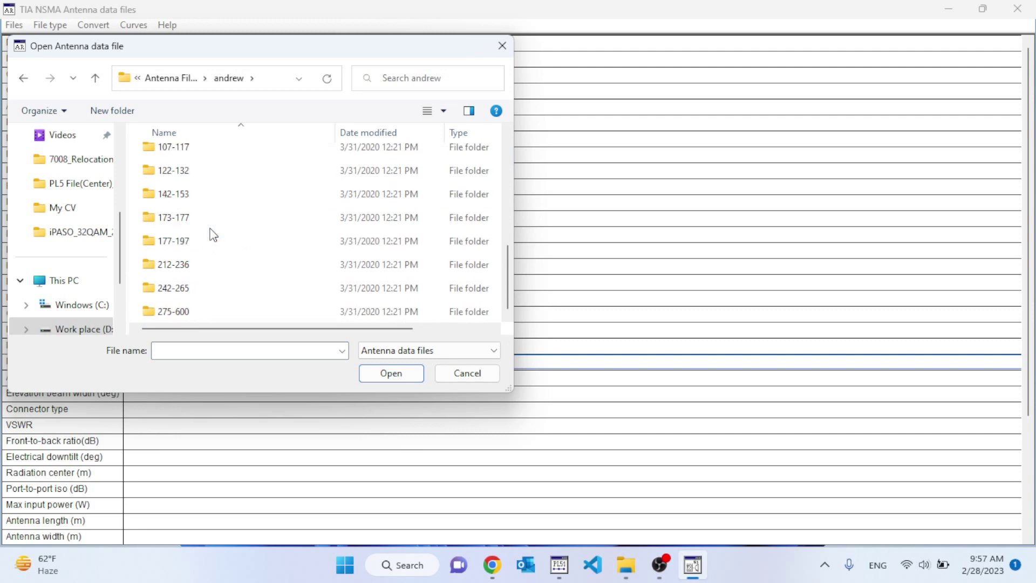
double_click(203, 286)
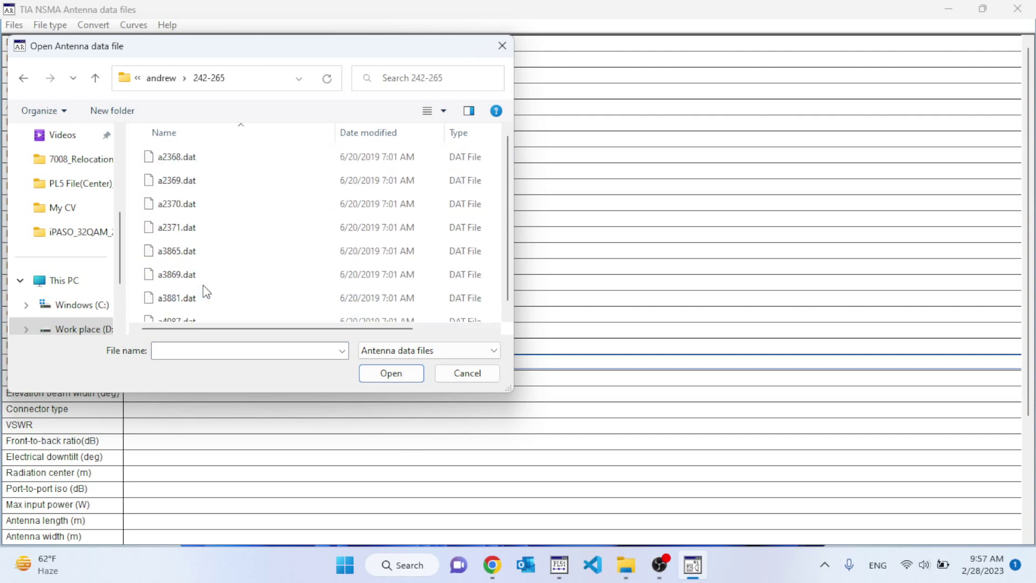
double_click(181, 157)
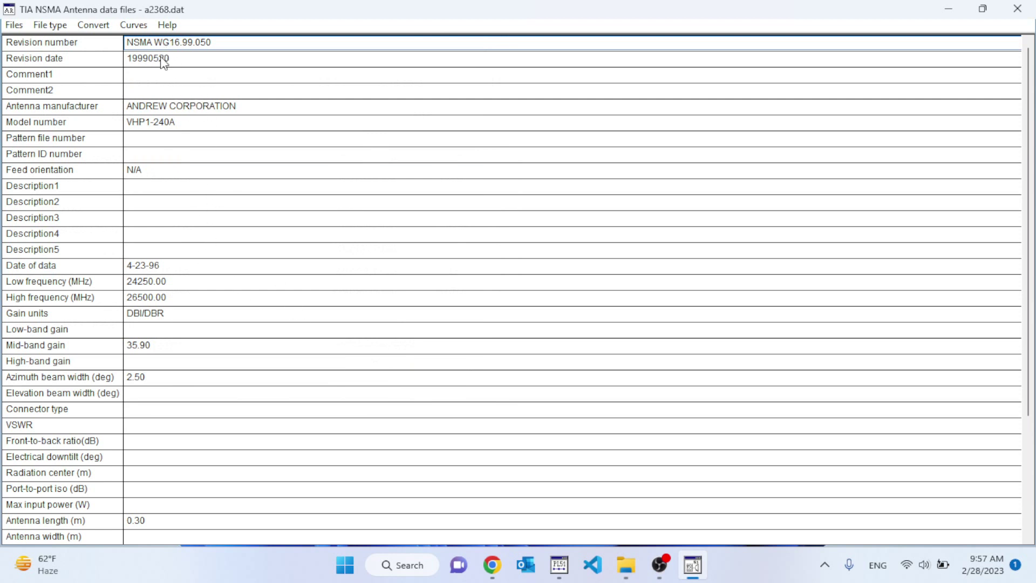
Examine the antenna file's identification fields from the revision number down to the pattern ID number.
key("Down")
key("Down")
key("Down")
key("Down")
key("Down")
key("Down")
key("Down")
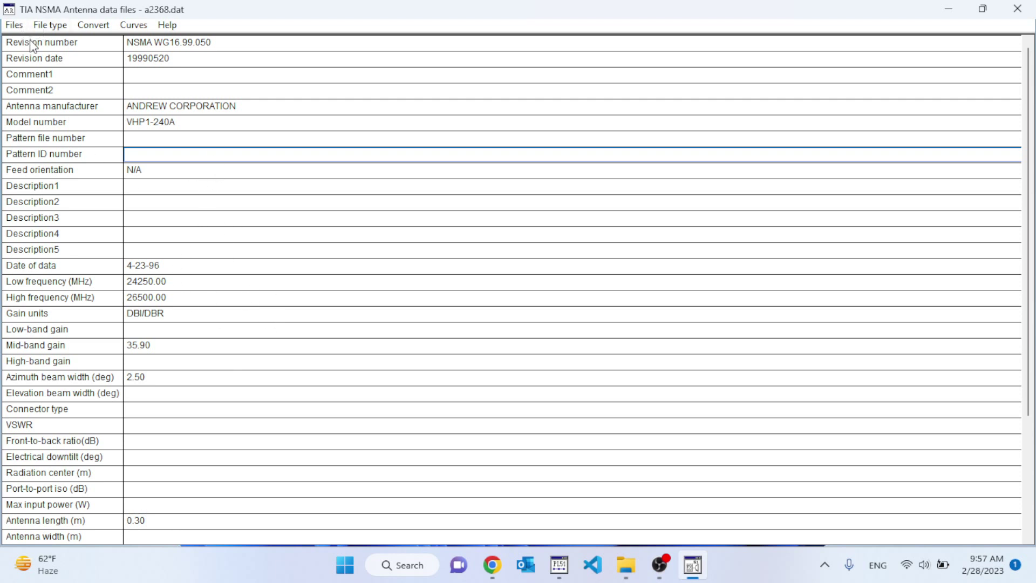
View the antenna's H/H, V/V, H/V and V/H azimuth pattern curves, close them, and recheck the H/H curve.
left_click(133, 29)
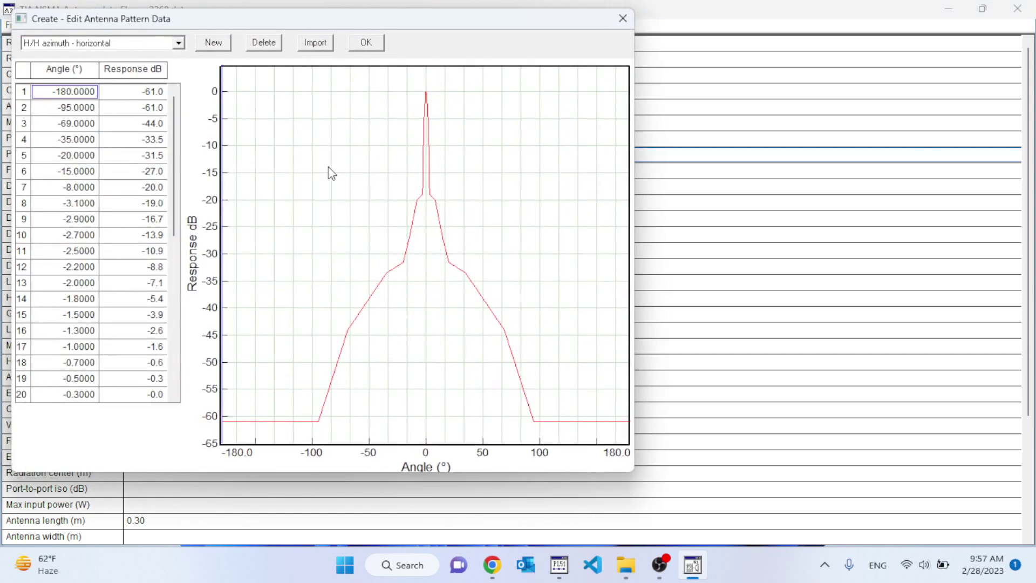
left_click(178, 43)
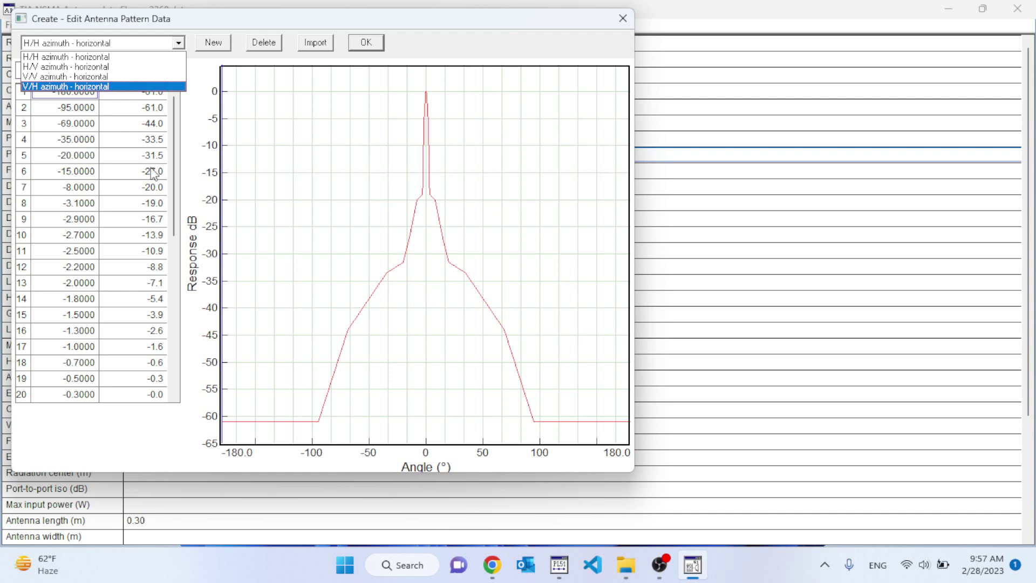
left_click(106, 57)
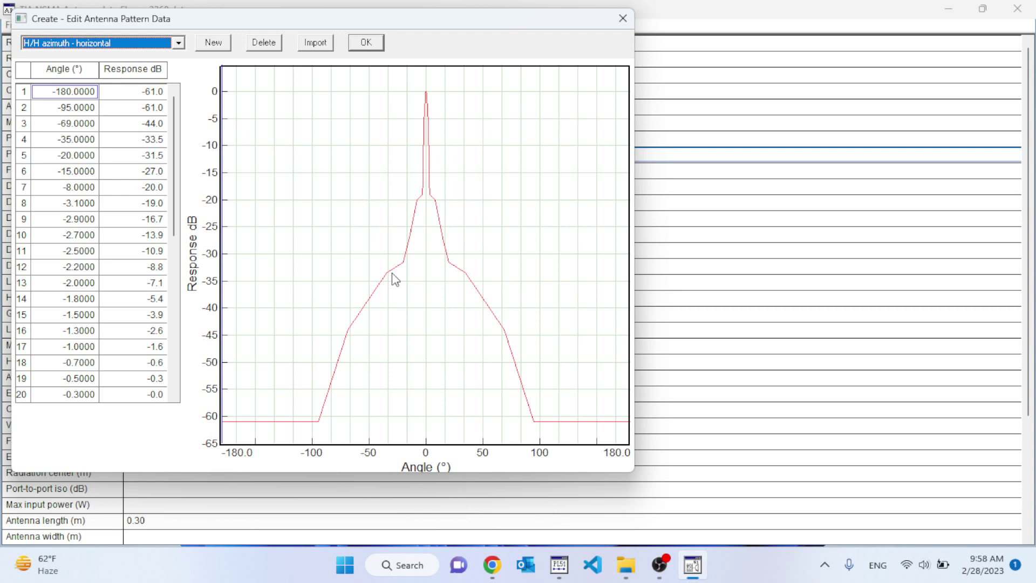
left_click(177, 43)
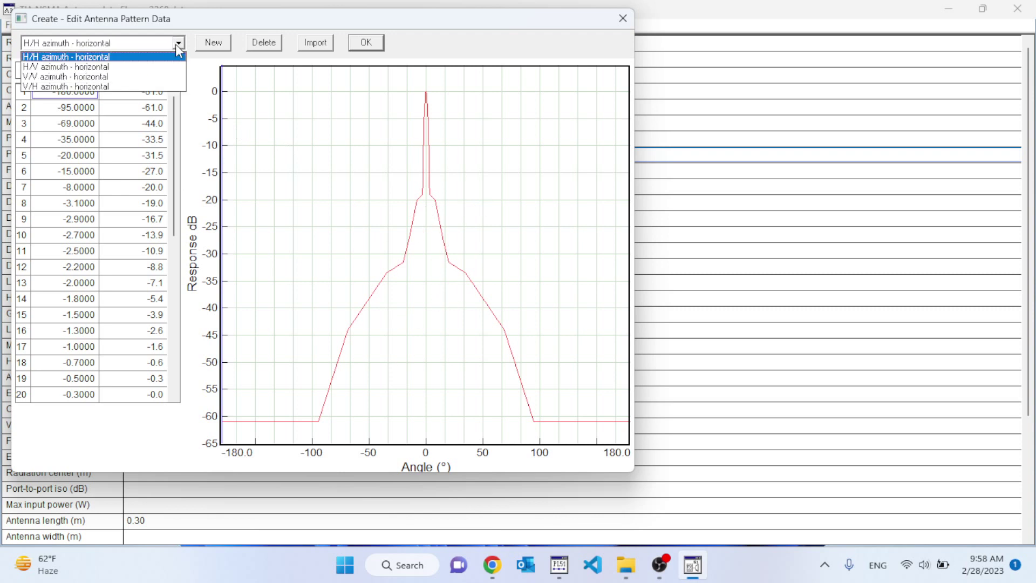
left_click(150, 77)
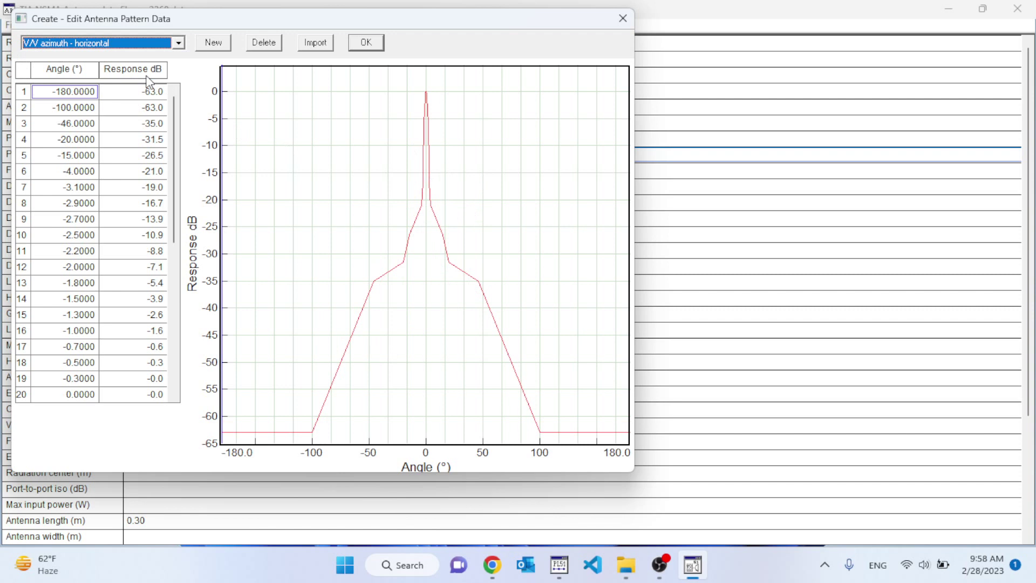
left_click(178, 43)
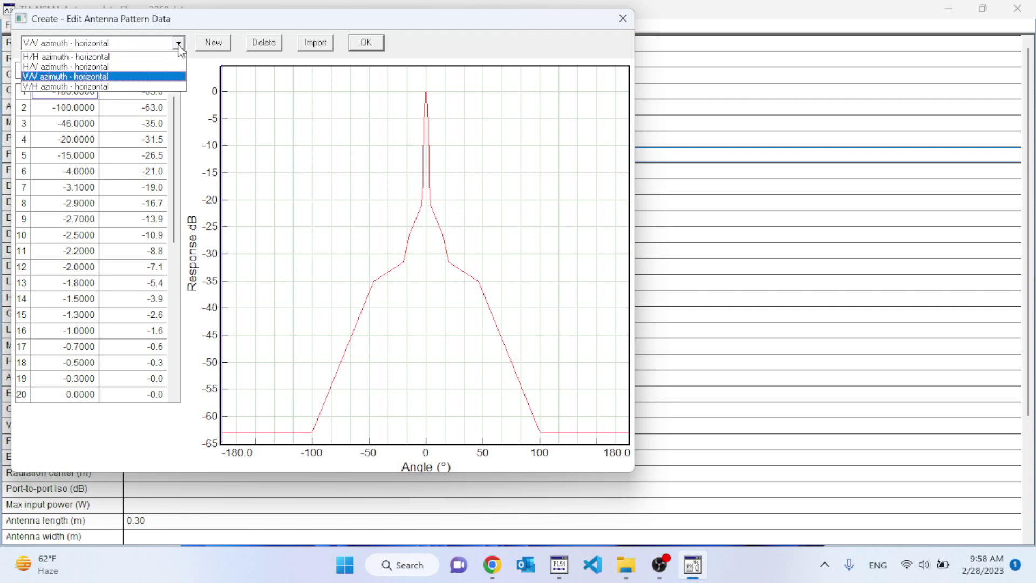
left_click(158, 73)
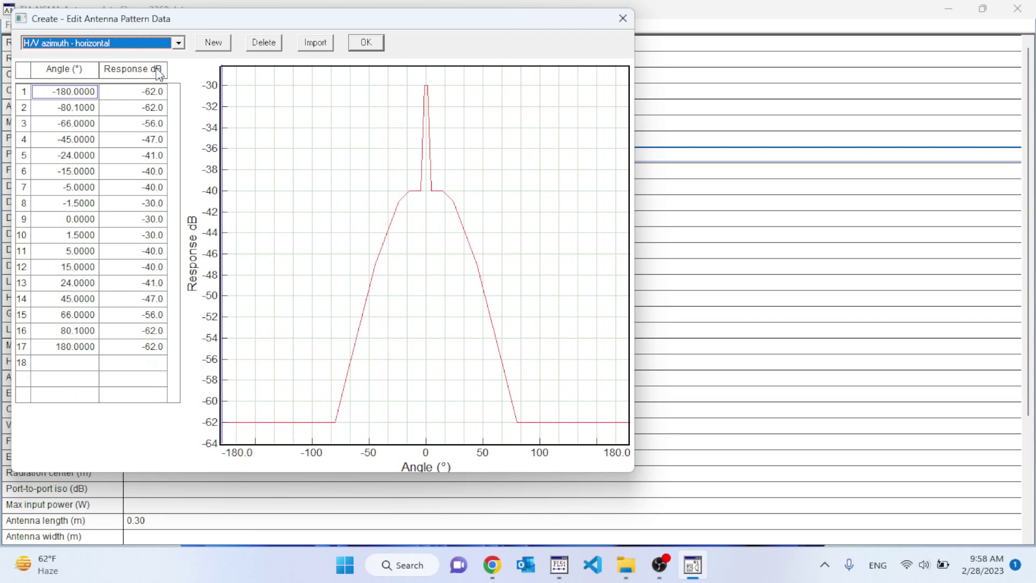
left_click(178, 43)
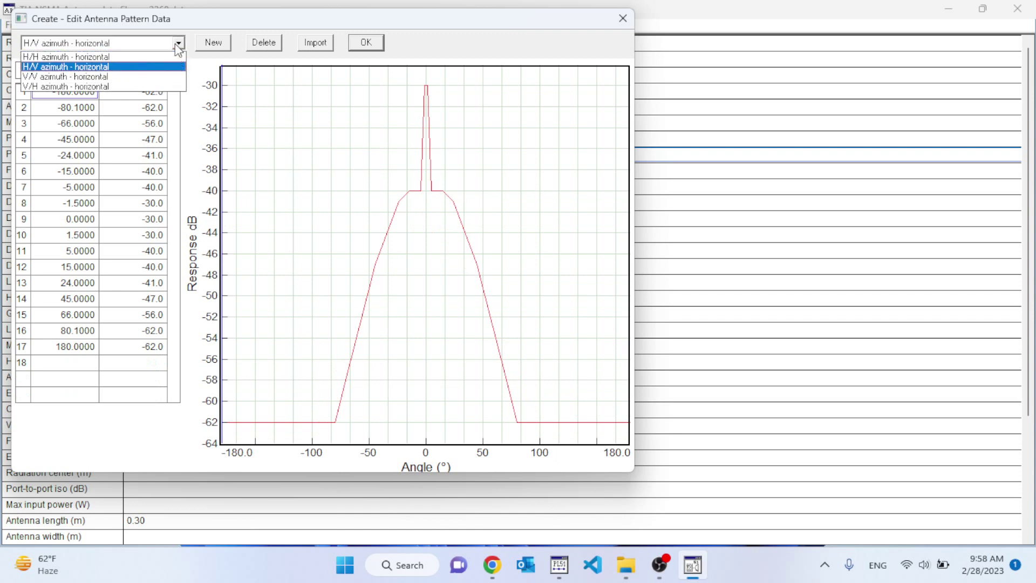
left_click(164, 87)
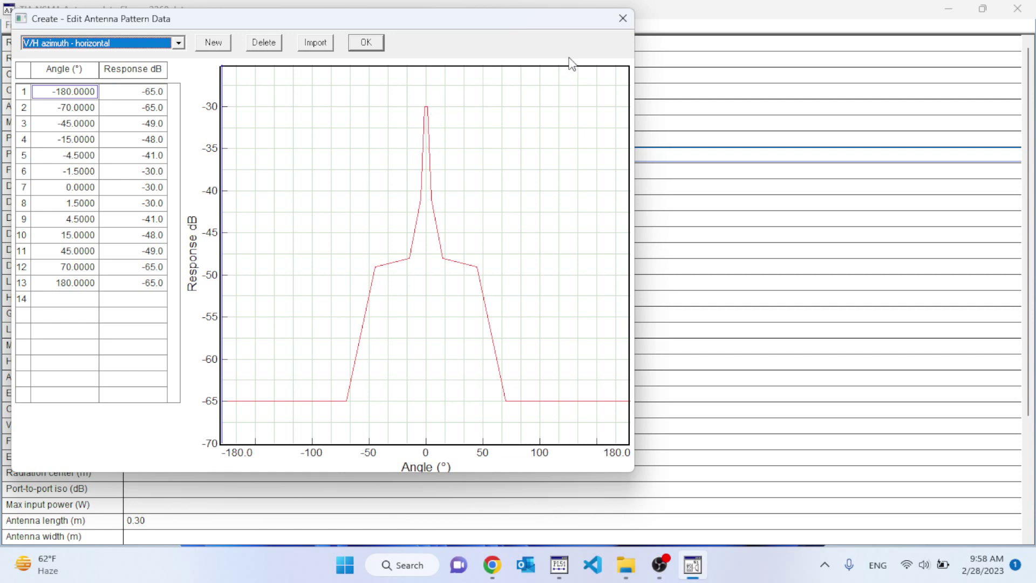
left_click(630, 24)
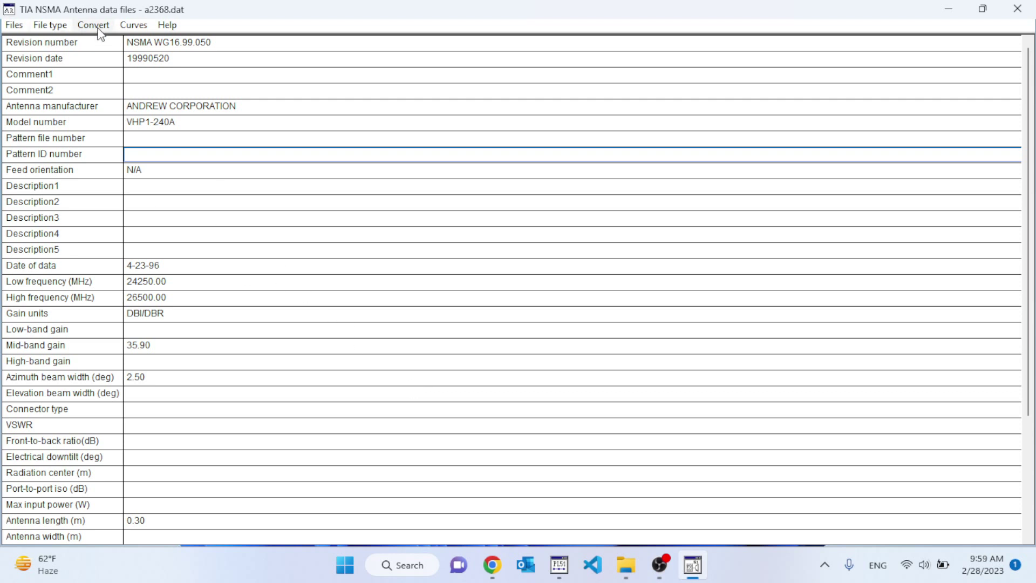
left_click(128, 29)
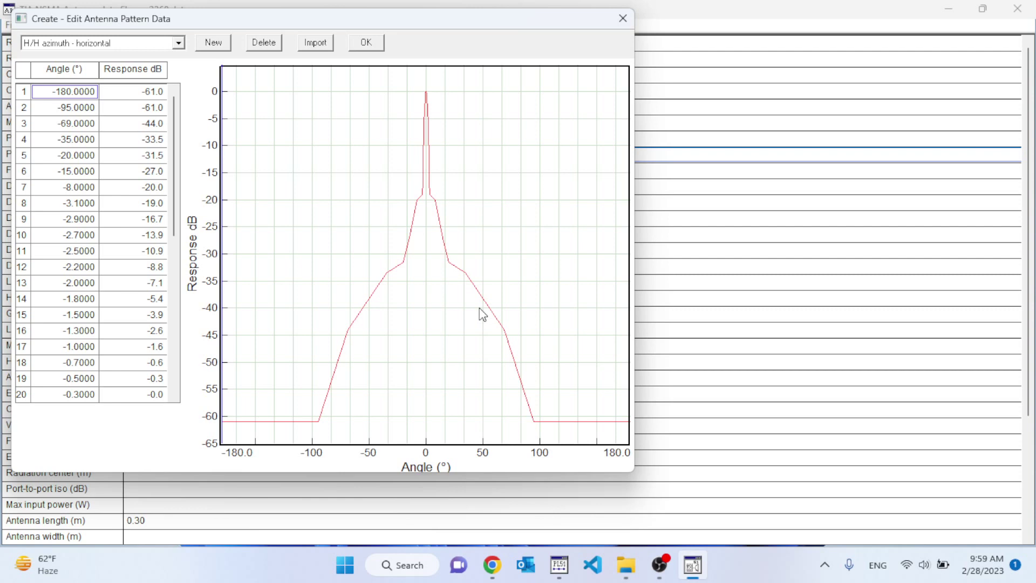
left_click(620, 24)
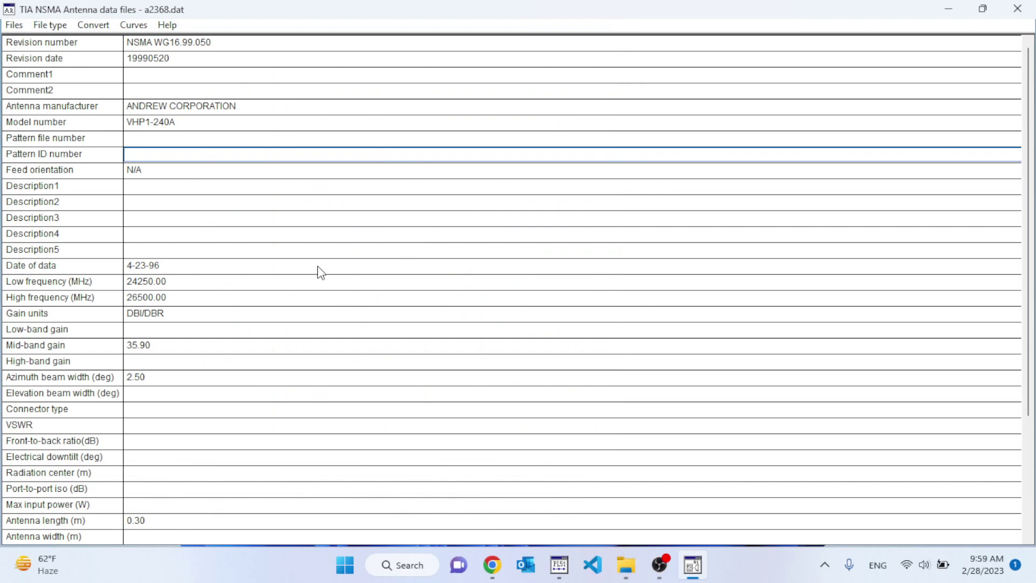
left_click(18, 30)
left_click(18, 30)
left_click(18, 29)
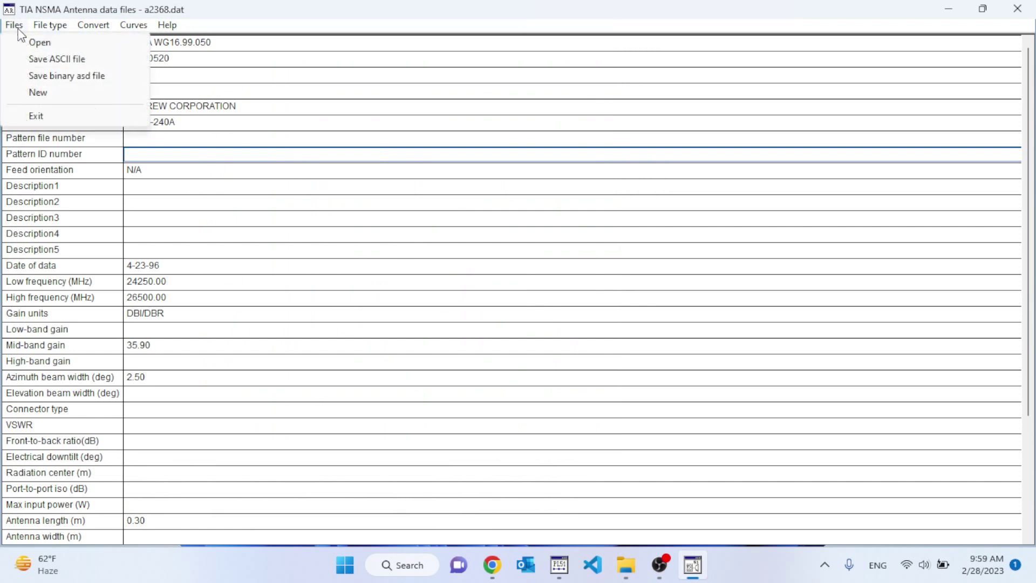
left_click(18, 30)
left_click(57, 26)
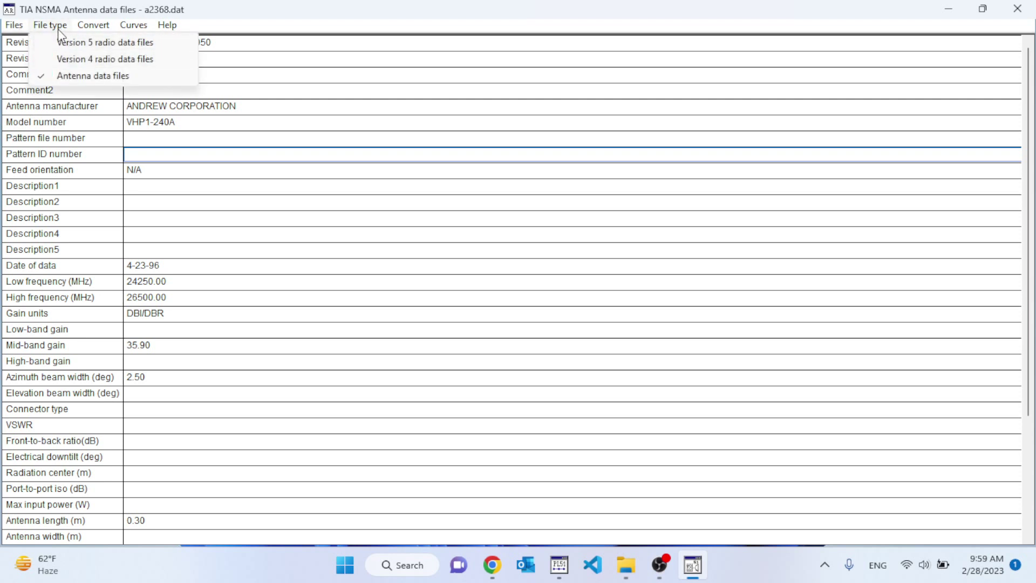
left_click(57, 28)
left_click(93, 26)
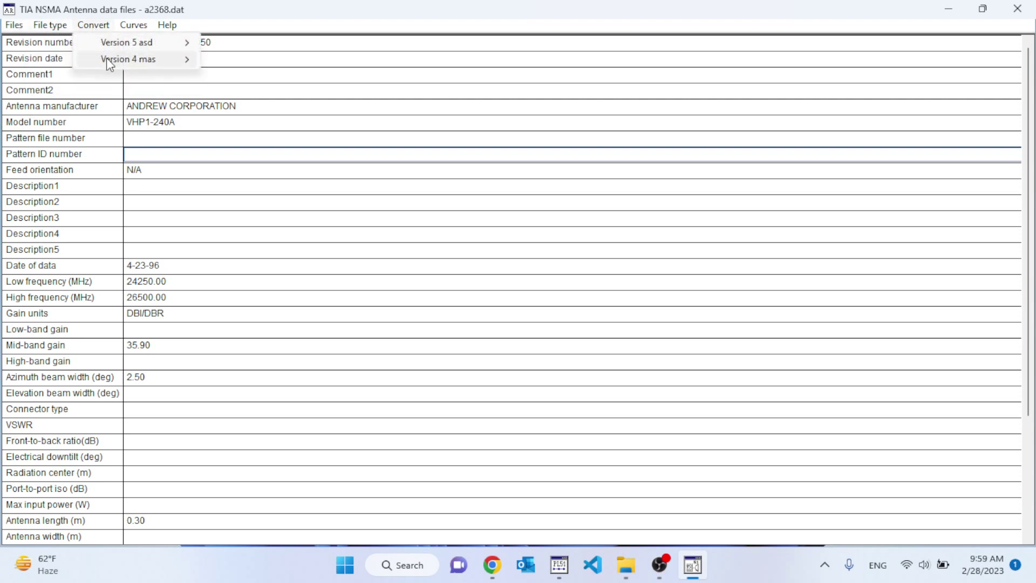
left_click(102, 26)
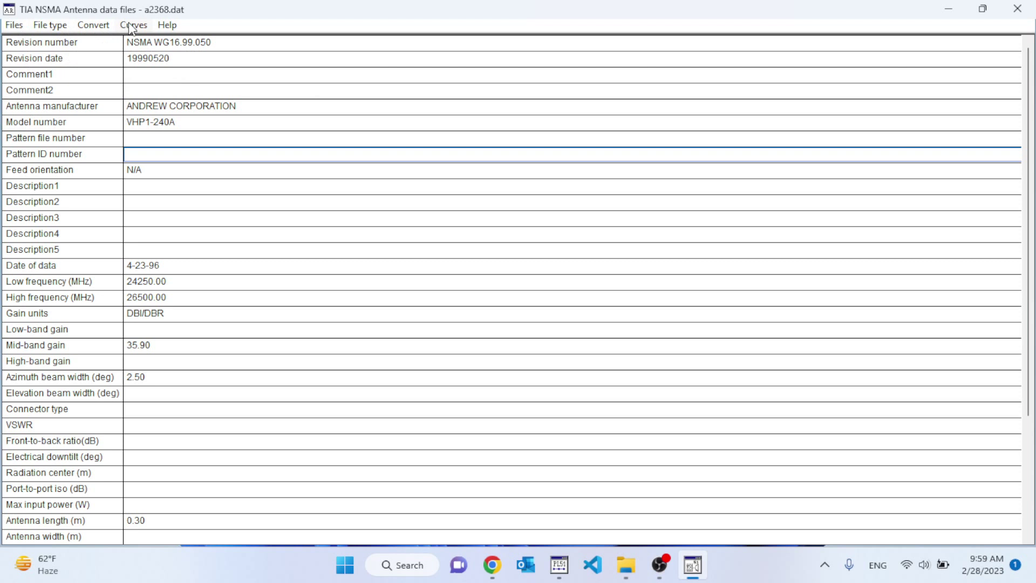
left_click(165, 25)
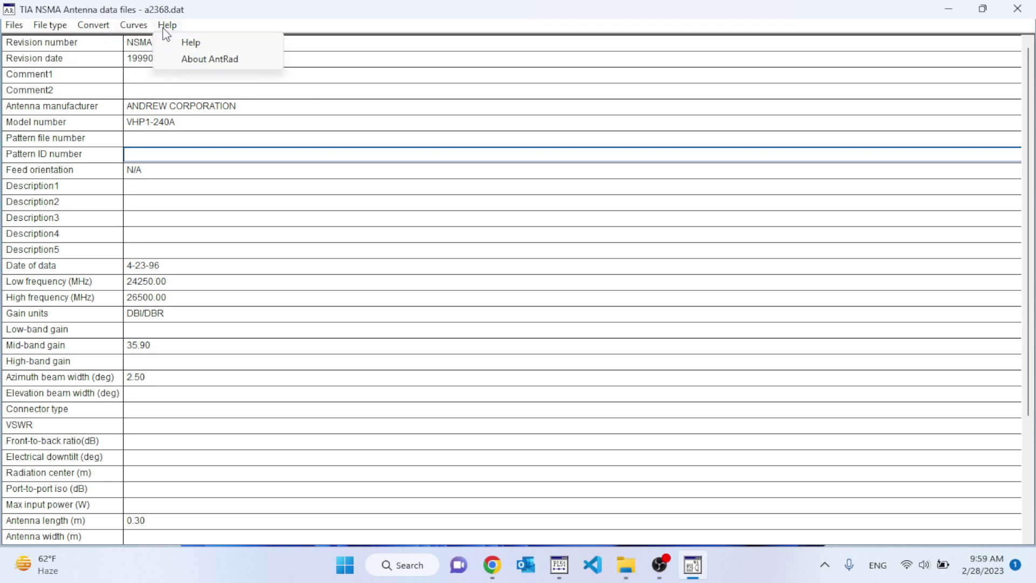
left_click(341, 6)
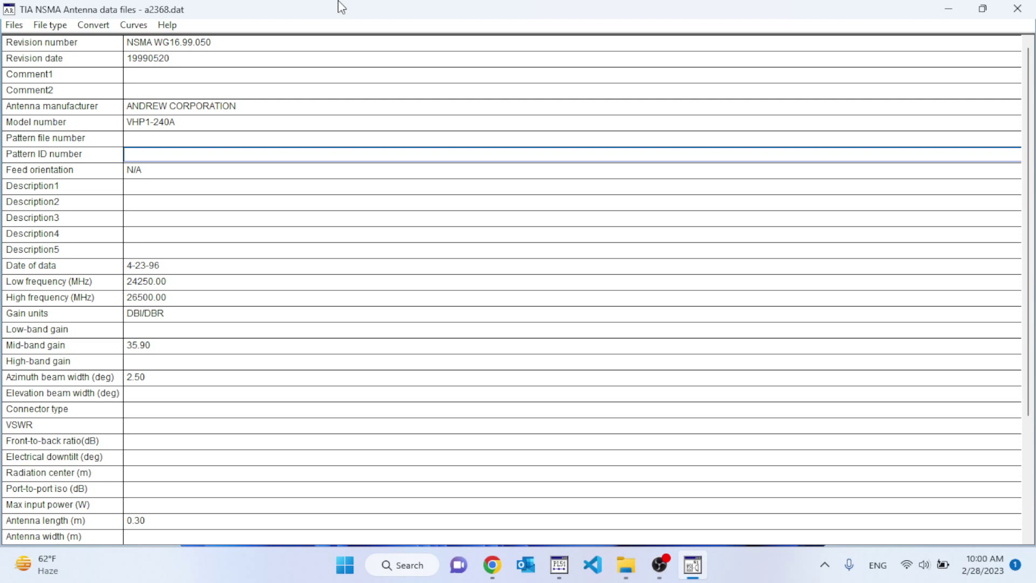
Examine the remaining fields of the a2368.dat antenna file through to the pattern frequency.
key("Page_Down")
key("Page_Down")
key("Page_Down")
key("Page_Down")
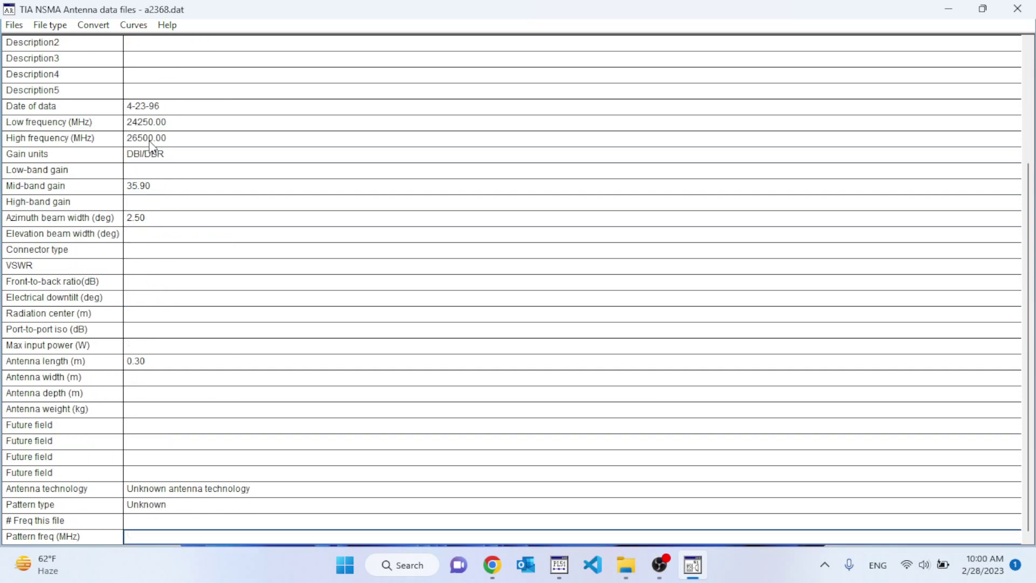
left_click(14, 24)
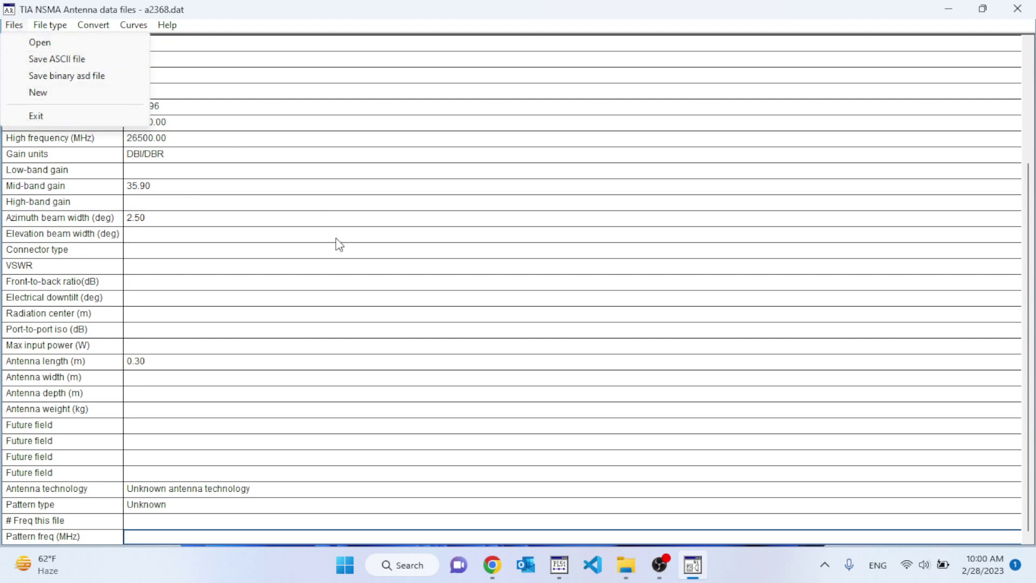
left_click(354, 270)
left_click(354, 270)
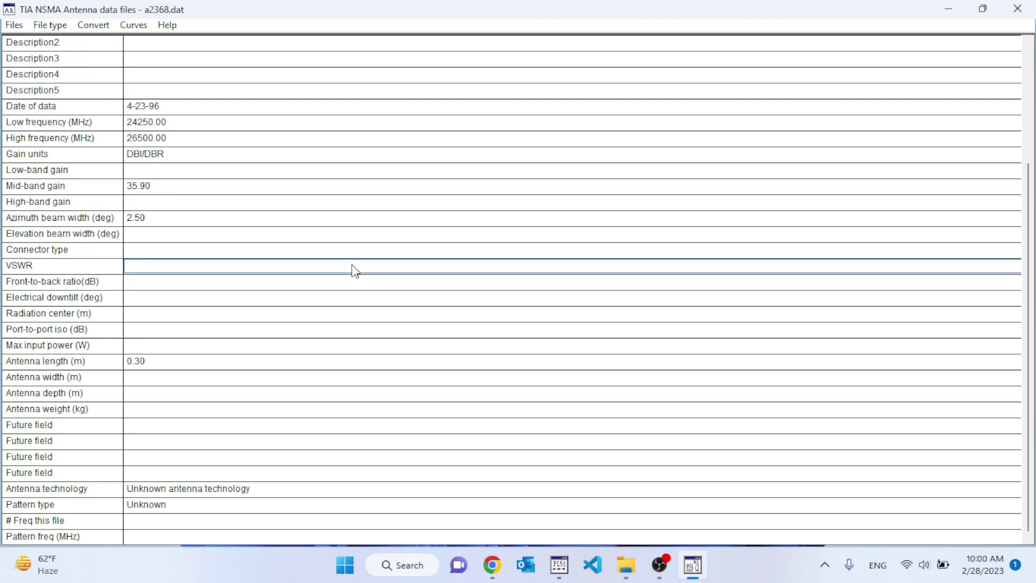